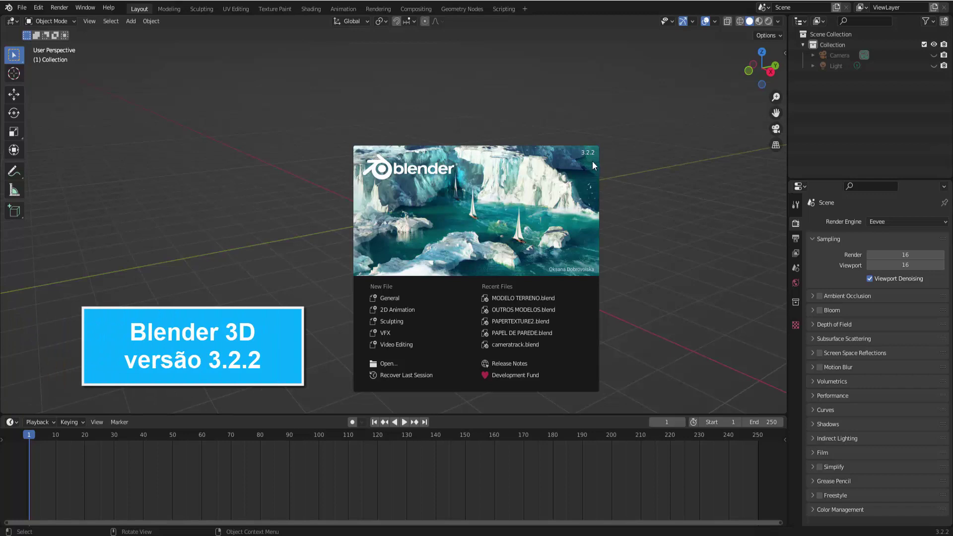
# Dismiss Blender's startup splash screen to reveal the empty scene
pyautogui.click(647, 192)
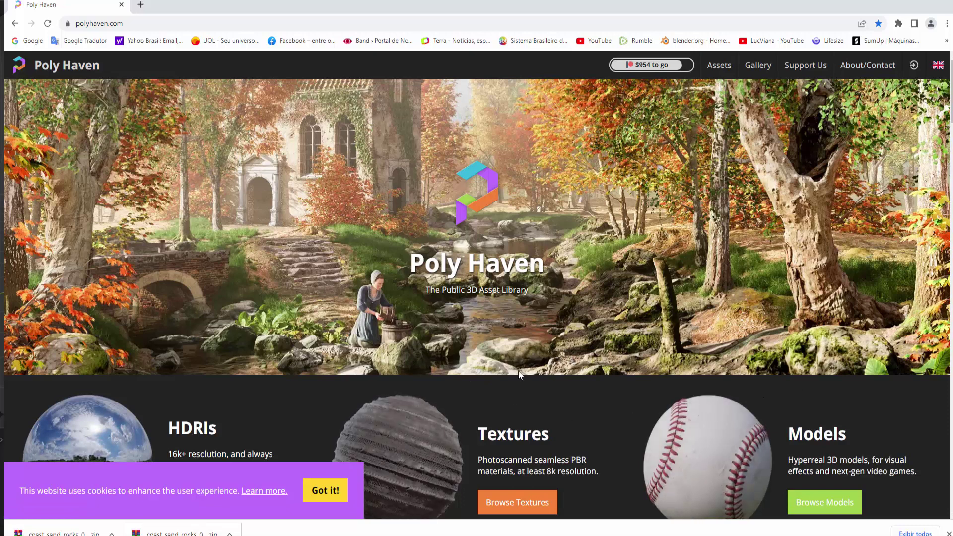
# Download the Terrain texture Coast Sand Rocks 02 at 4K in Blend format and show its folder
pyautogui.click(521, 506)
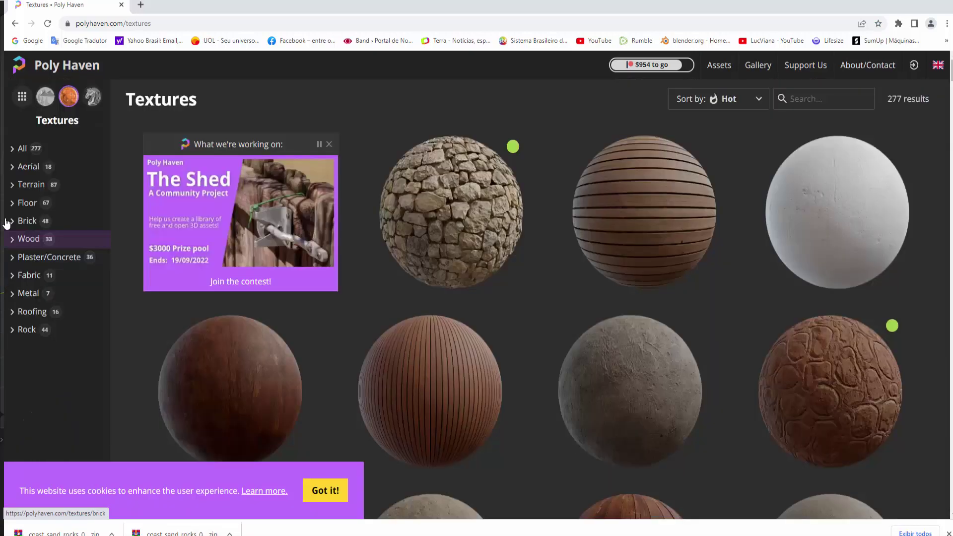
pyautogui.click(44, 186)
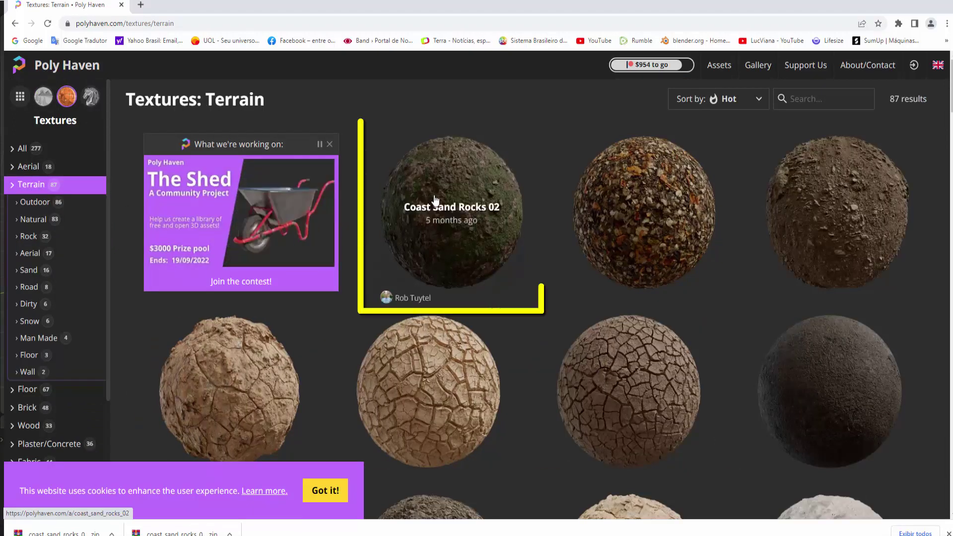
pyautogui.click(451, 222)
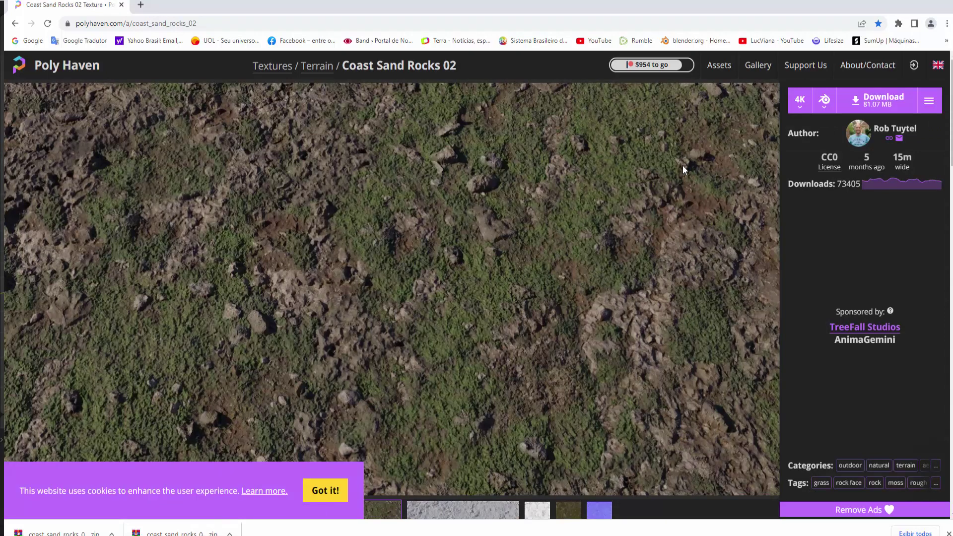
pyautogui.click(800, 101)
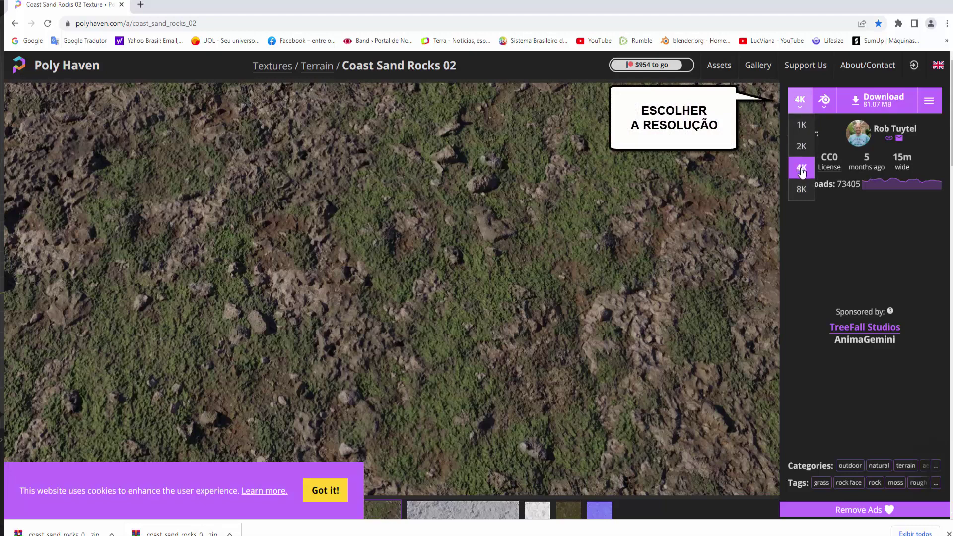
pyautogui.click(824, 107)
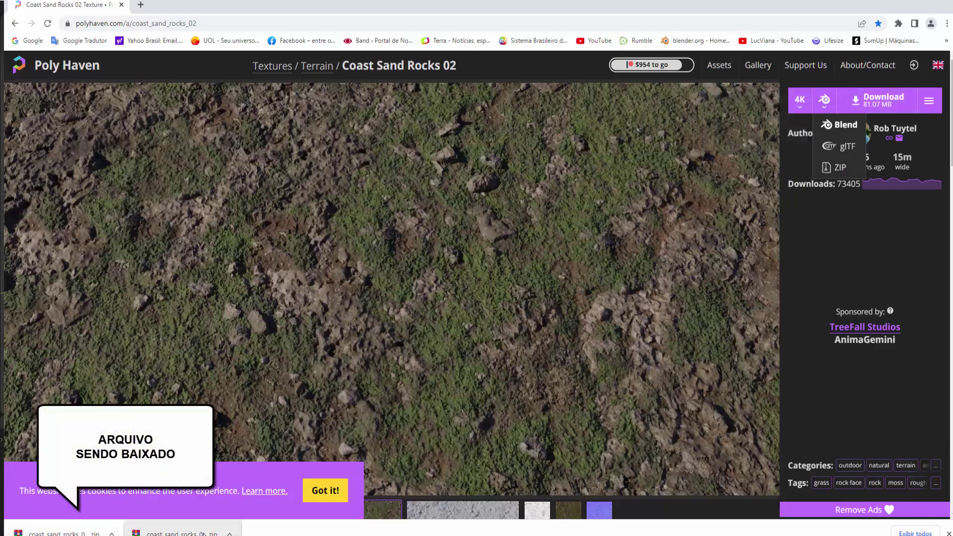
pyautogui.click(179, 530)
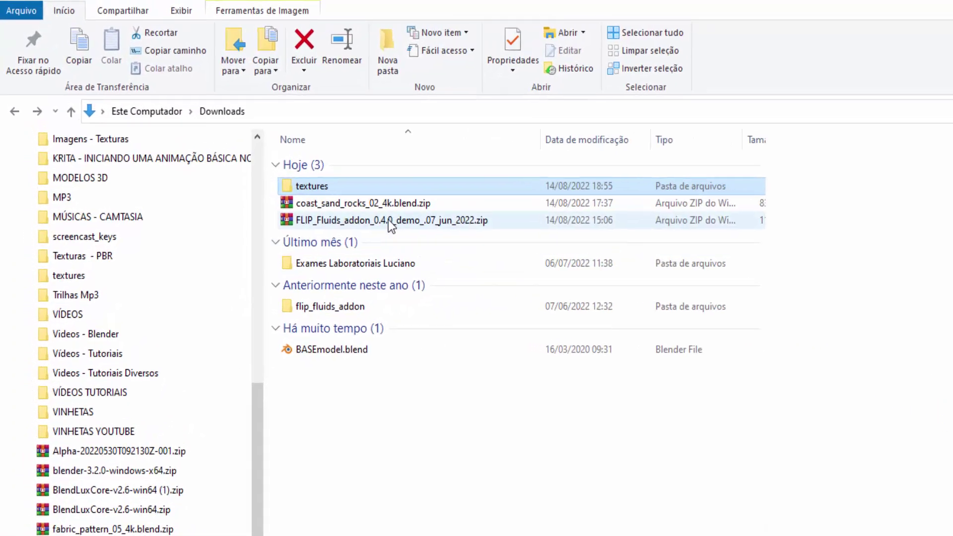
pyautogui.moveTo(409, 229)
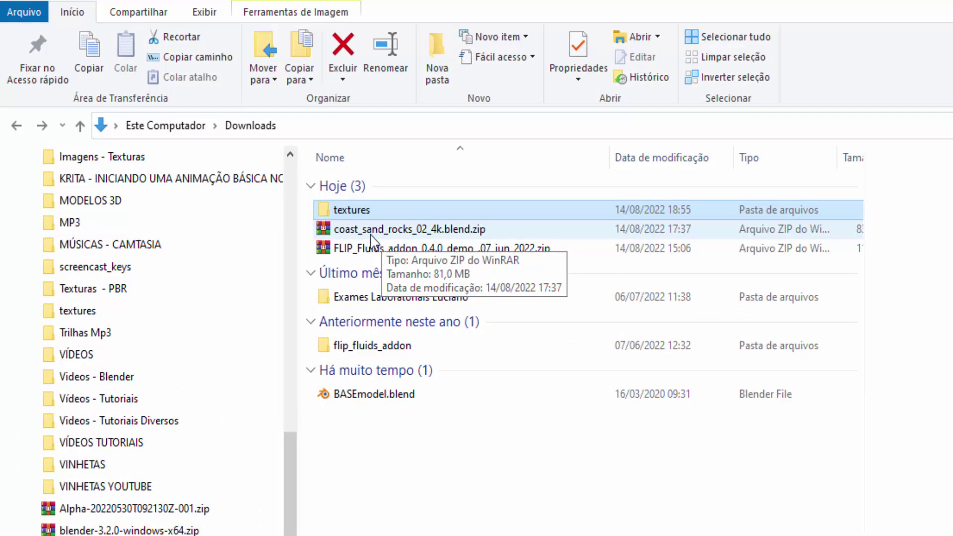
# Extract coast_sand_rocks_02_4k.blend.zip into Downloads and open the extracted textures folder
pyautogui.click(382, 237)
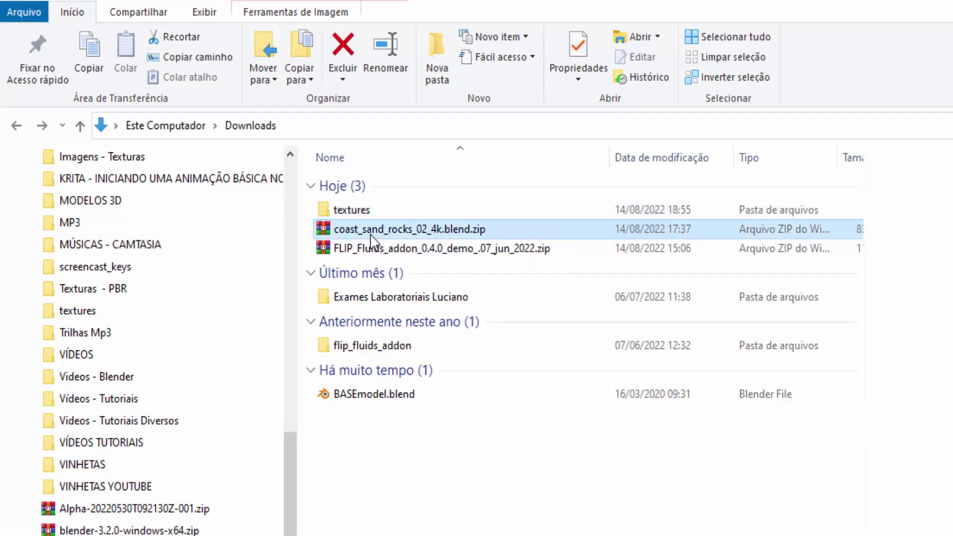
pyautogui.rightClick(422, 242)
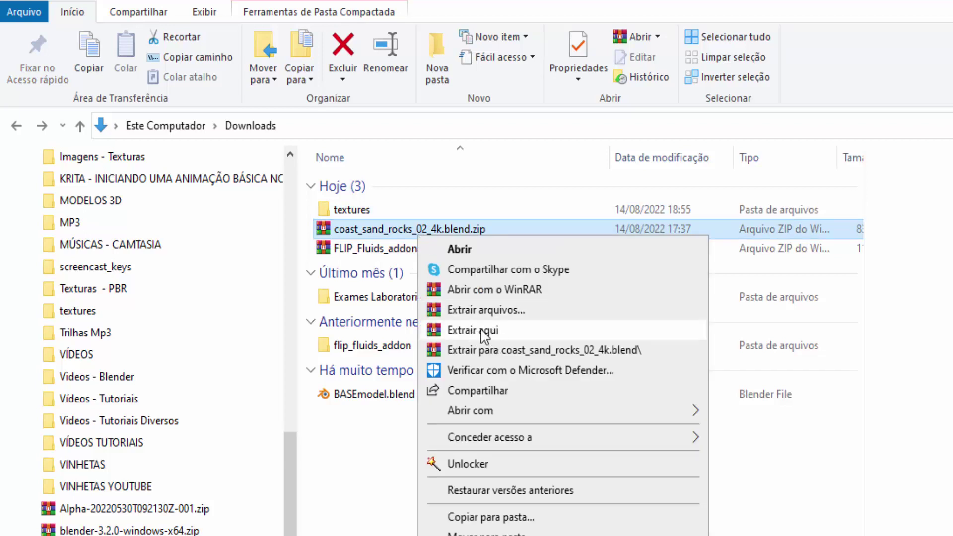
pyautogui.click(355, 210)
pyautogui.doubleClick(351, 210)
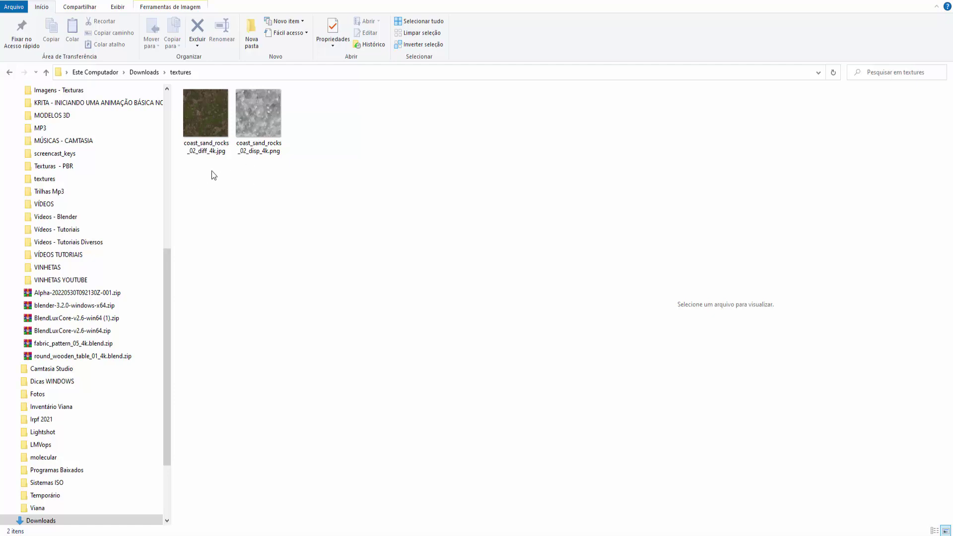
# Preview the images coast_sand_rocks_02_diff_4k.jpg and coast_sand_rocks_02_disp_4k.png
pyautogui.click(214, 126)
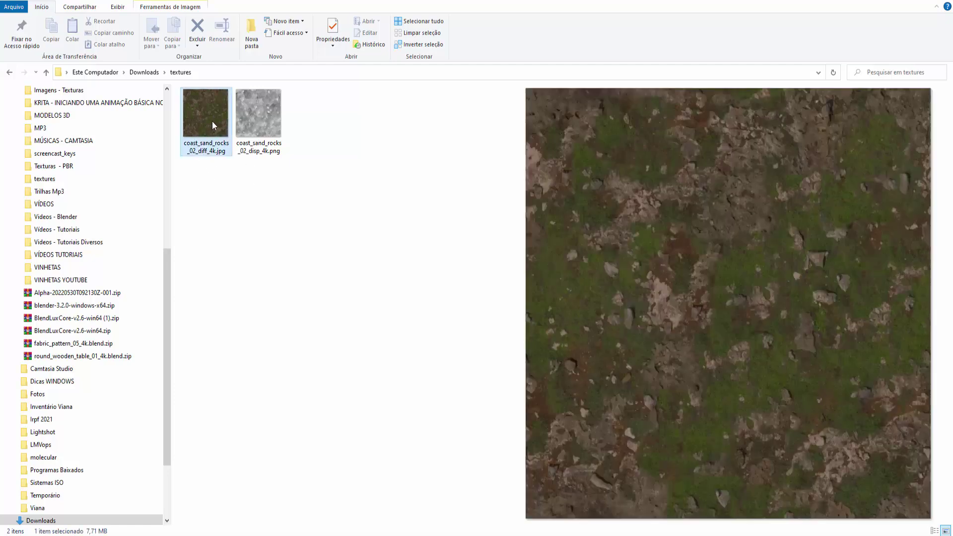
pyautogui.click(259, 130)
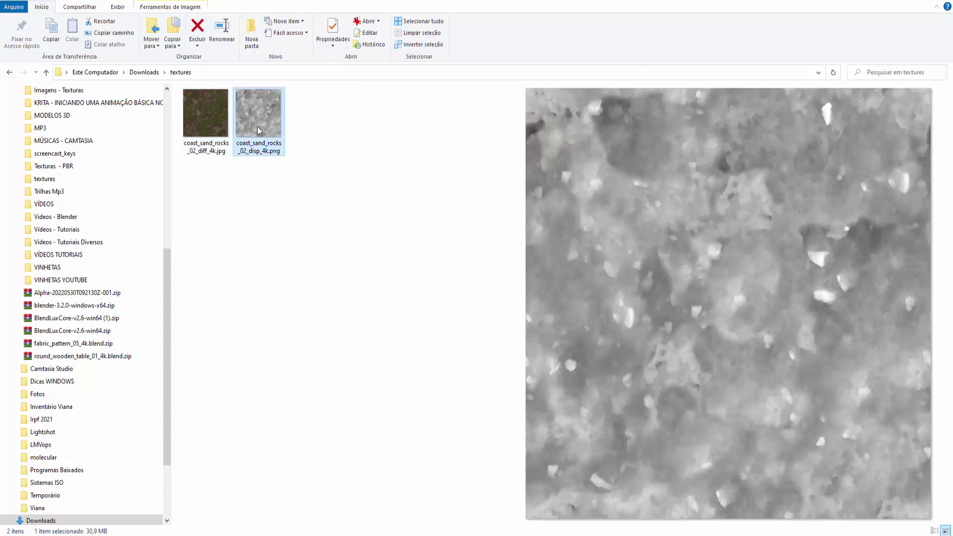
pyautogui.click(222, 131)
pyautogui.click(255, 117)
pyautogui.click(217, 115)
pyautogui.click(252, 118)
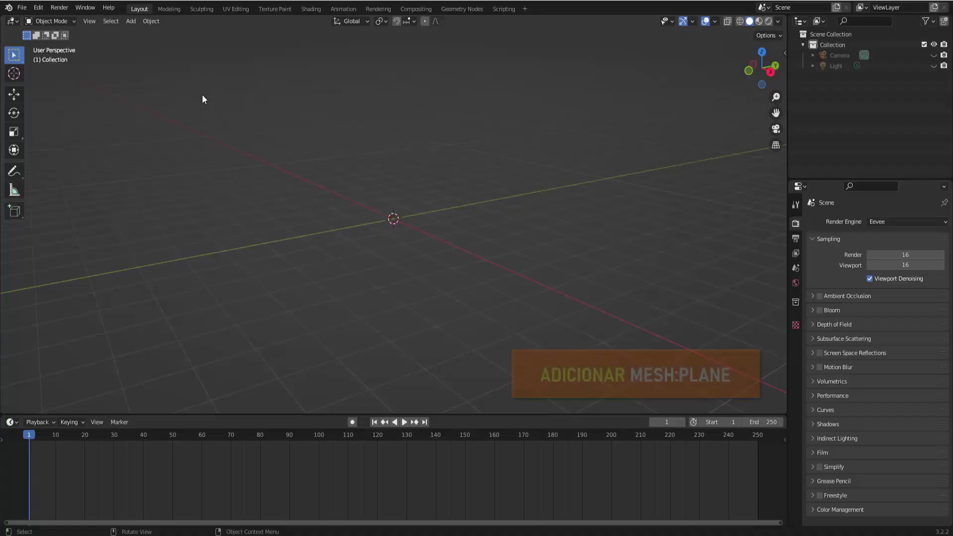
# Add a mesh plane at the scene origin
pyautogui.click(131, 21)
pyautogui.moveTo(145, 33)
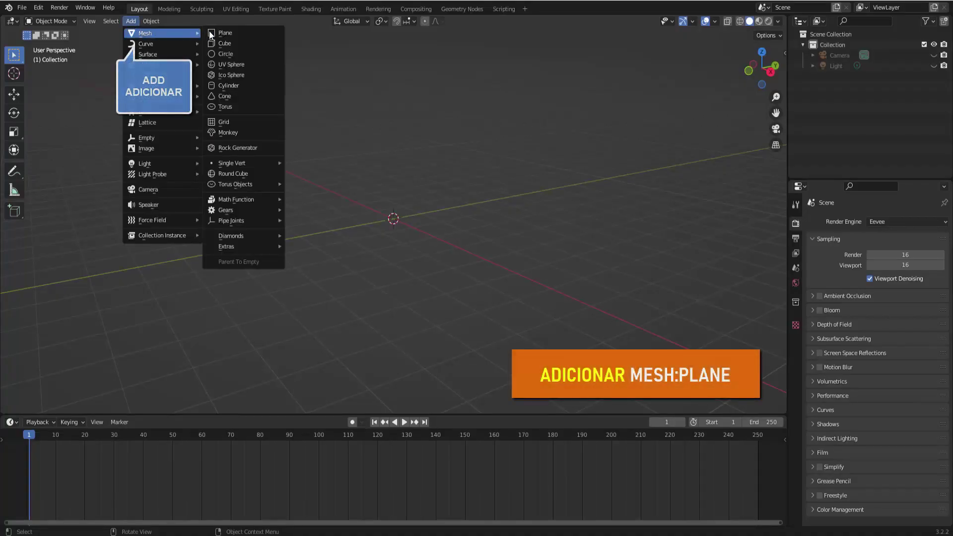
pyautogui.click(220, 32)
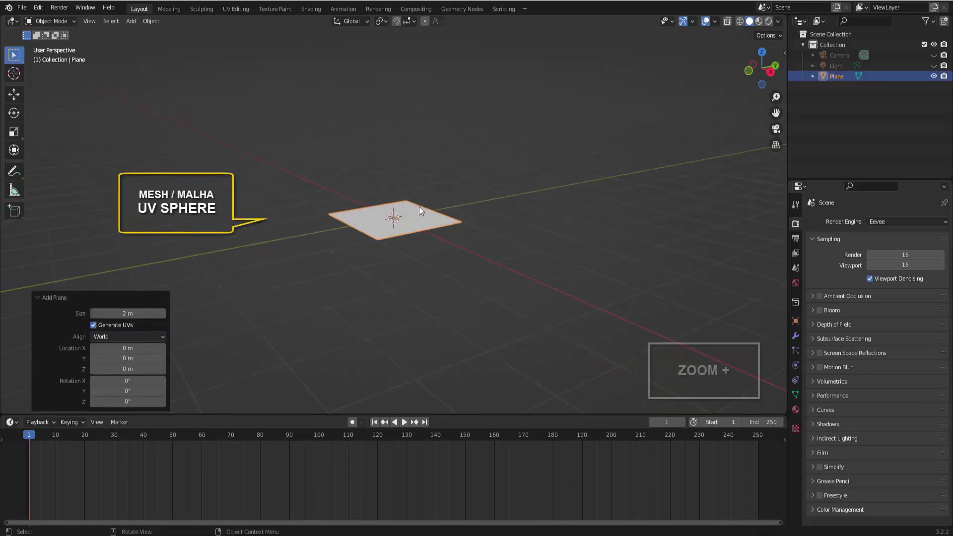
pyautogui.scroll(4, 419, 207)
pyautogui.scroll(3, 419, 207)
# Subdivide the plane in Edit Mode with 50 cuts, then return to Object Mode
pyautogui.click(59, 21)
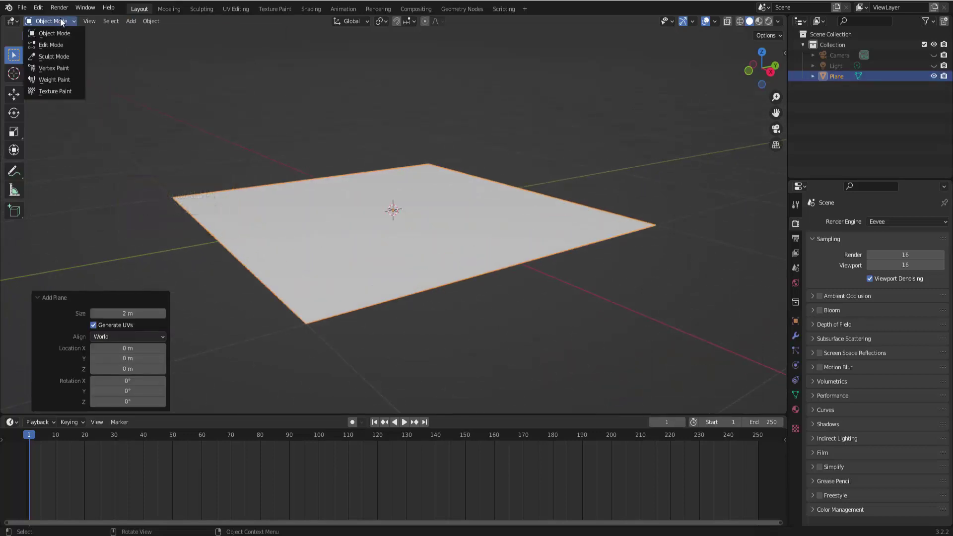
pyautogui.click(55, 45)
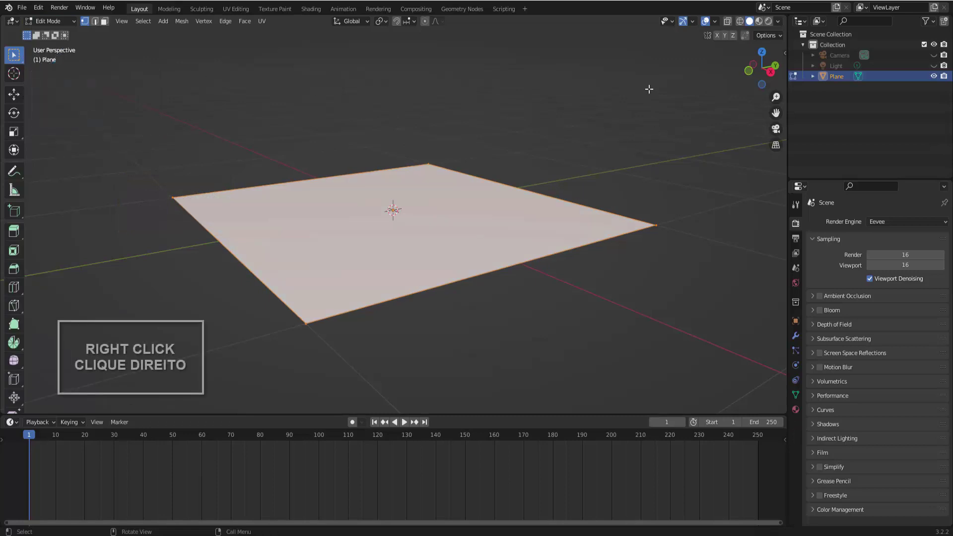
pyautogui.rightClick(649, 89)
pyautogui.click(650, 88)
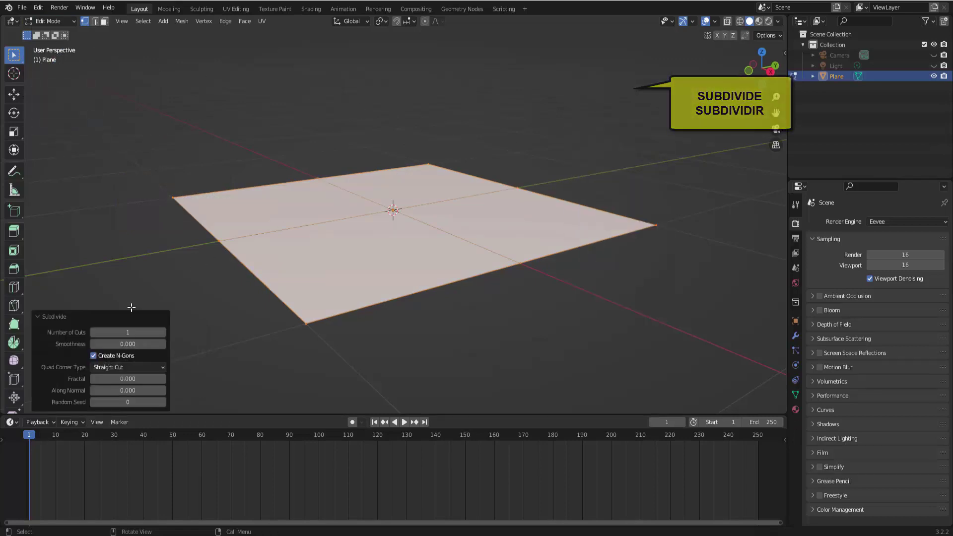
pyautogui.click(133, 332)
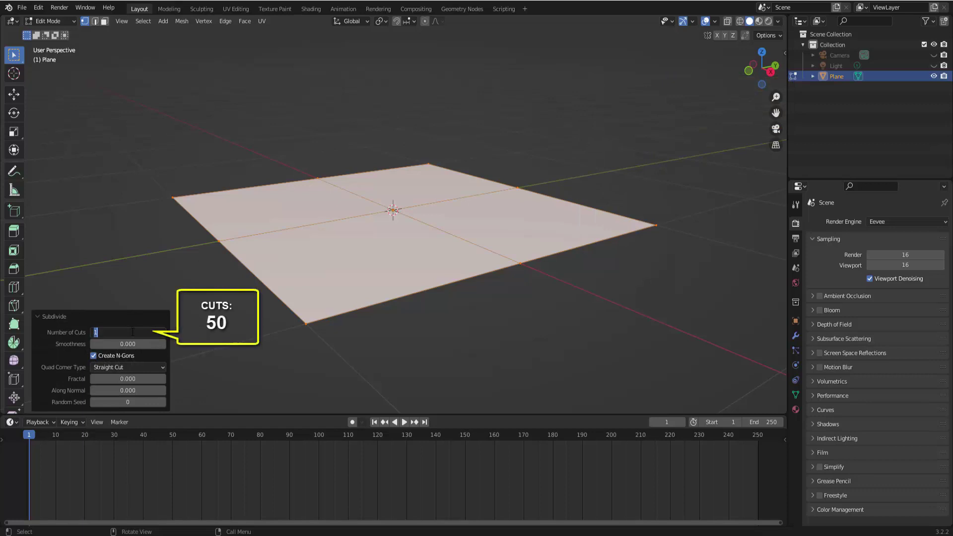
pyautogui.write('50')
pyautogui.press('Return')
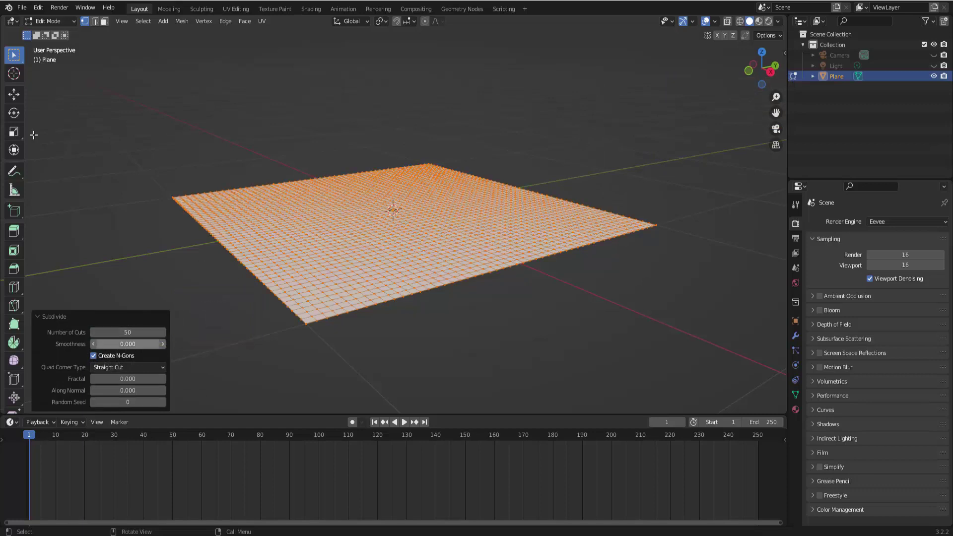
pyautogui.click(43, 23)
pyautogui.click(54, 33)
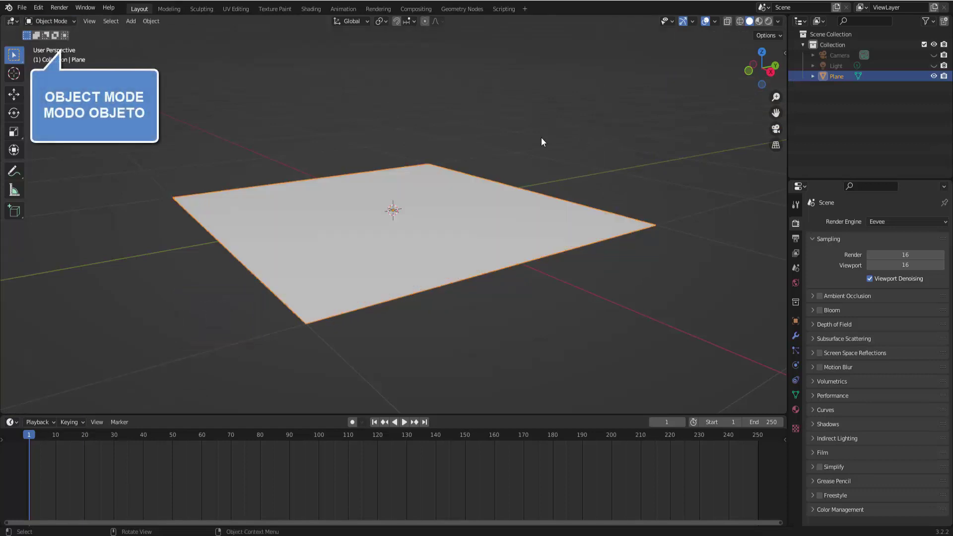
pyautogui.moveTo(542, 143); pyautogui.dragTo(511, 142, button='middle')
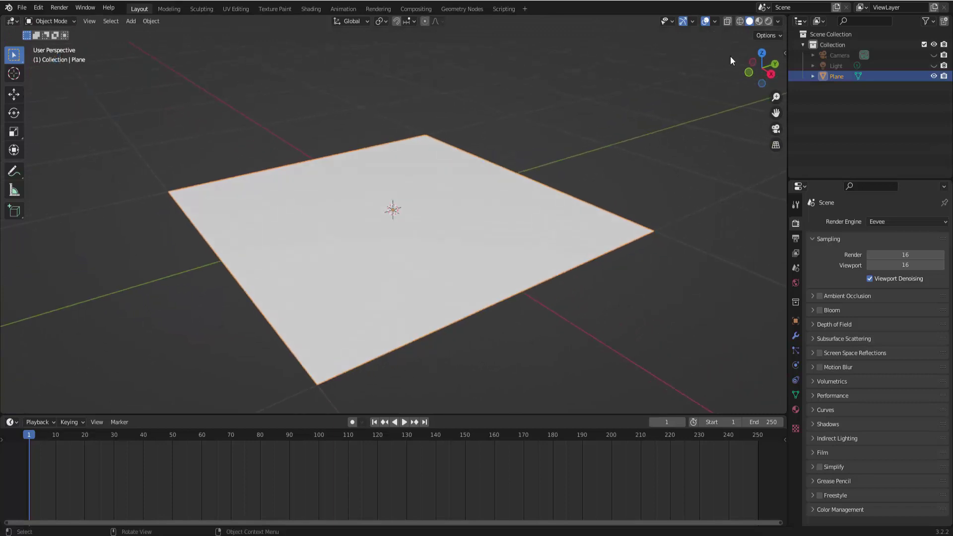
# Switch to Material Preview and give the plane a new material with an Image Texture base colour
pyautogui.click(759, 21)
pyautogui.click(796, 410)
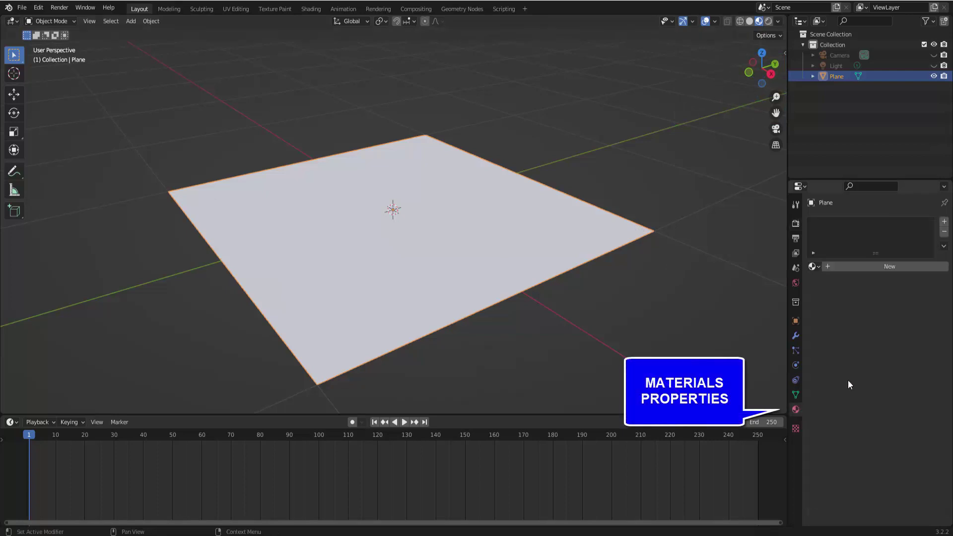
pyautogui.click(889, 269)
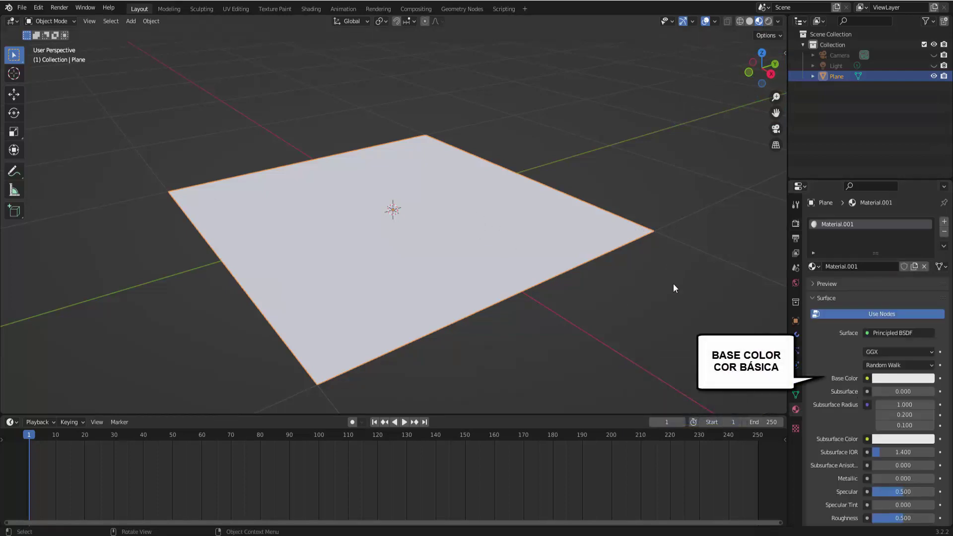
pyautogui.click(868, 379)
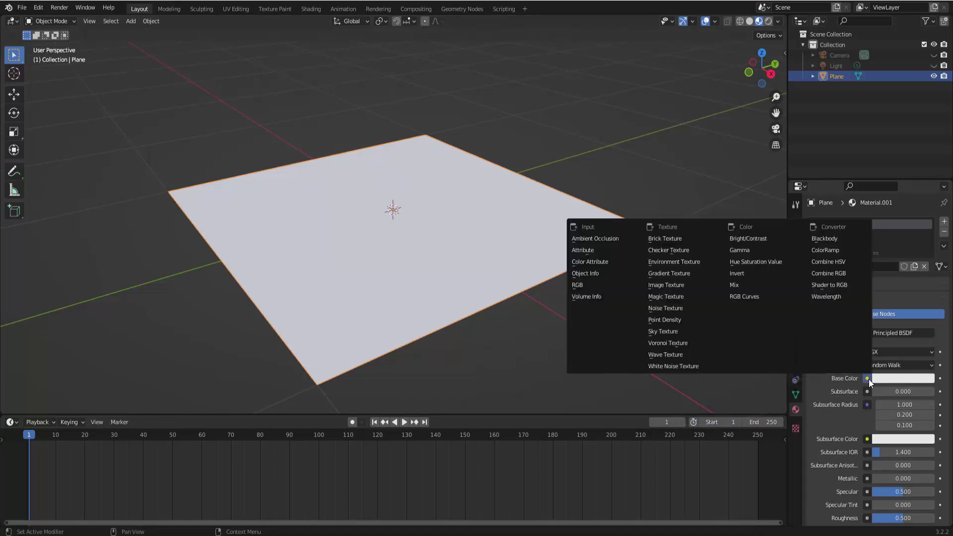
pyautogui.click(681, 285)
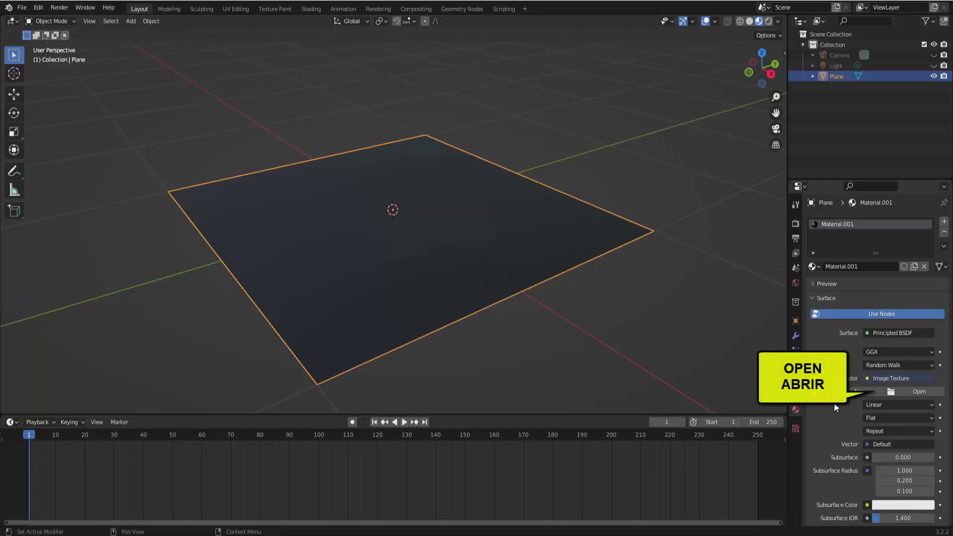
# Load coast_sand_rocks_02_diff_4k.jpg from Downloads\textures as the base colour image
pyautogui.click(900, 396)
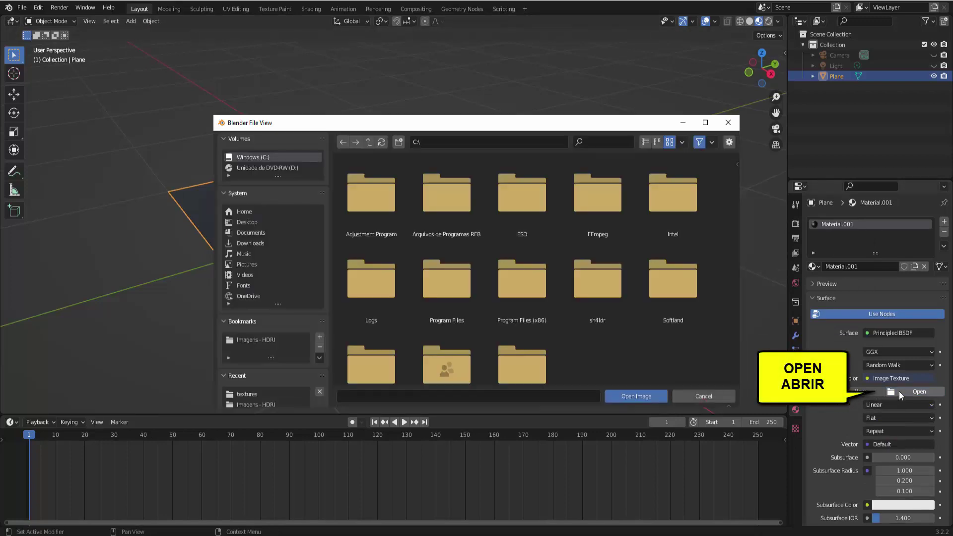
pyautogui.click(249, 244)
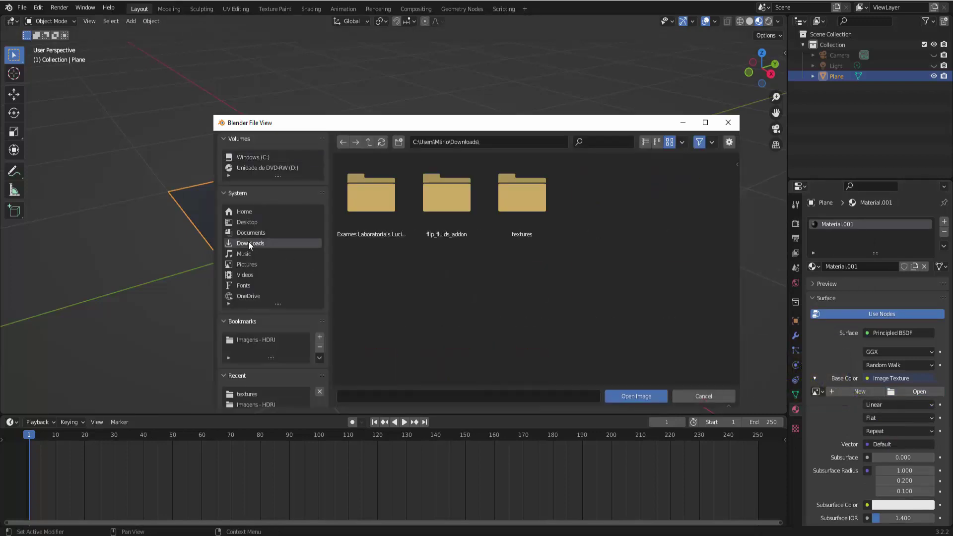
pyautogui.click(519, 208)
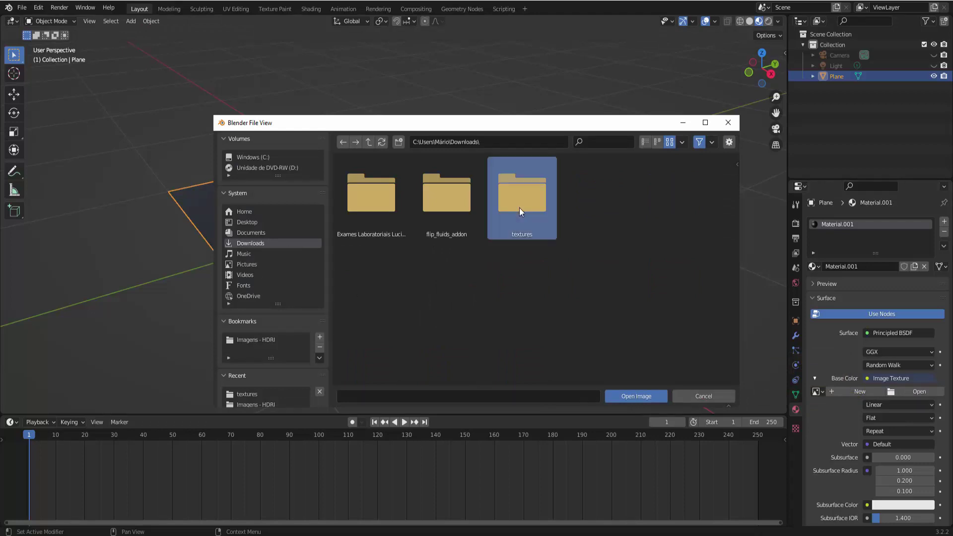
pyautogui.click(367, 207)
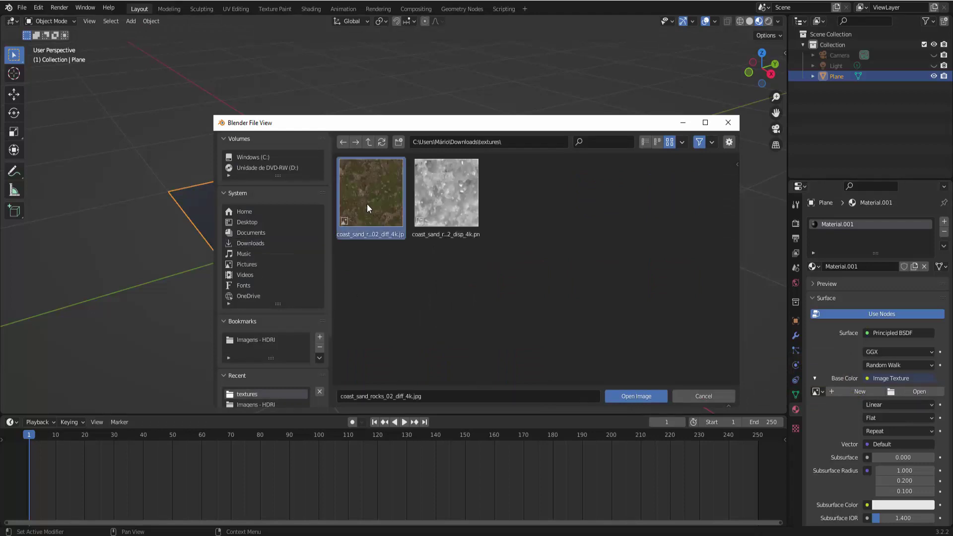
pyautogui.click(636, 396)
pyautogui.scroll(2, 469, 276)
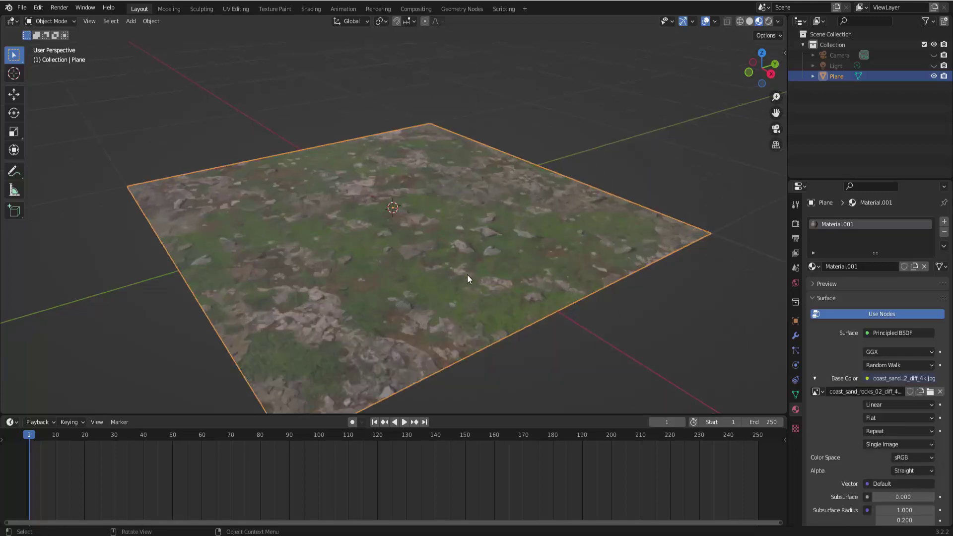
pyautogui.scroll(2, 468, 276)
pyautogui.scroll(-4, 468, 276)
pyautogui.moveTo(468, 277)
pyautogui.mouseDown(button='middle')
pyautogui.moveTo(481, 230)
pyautogui.moveTo(587, 255)
pyautogui.moveTo(521, 304)
pyautogui.moveTo(453, 269)
pyautogui.moveTo(457, 247)
pyautogui.moveTo(479, 254)
pyautogui.moveTo(449, 242)
pyautogui.mouseUp(button='middle')
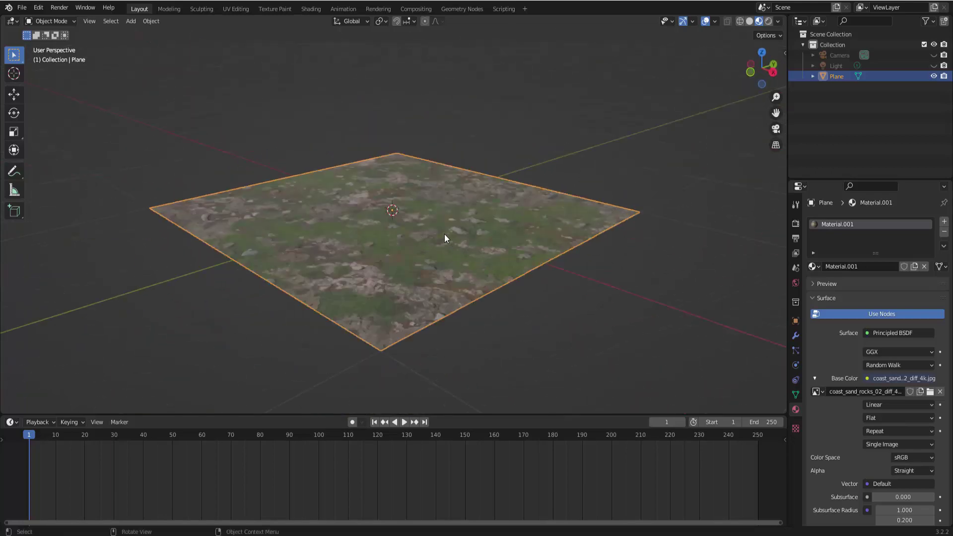
# Lower the Principled BSDF Specular from 0.500 to 0.035 to dull the plane's shine
pyautogui.scroll(-4, 832, 417)
pyautogui.scroll(-2, 832, 418)
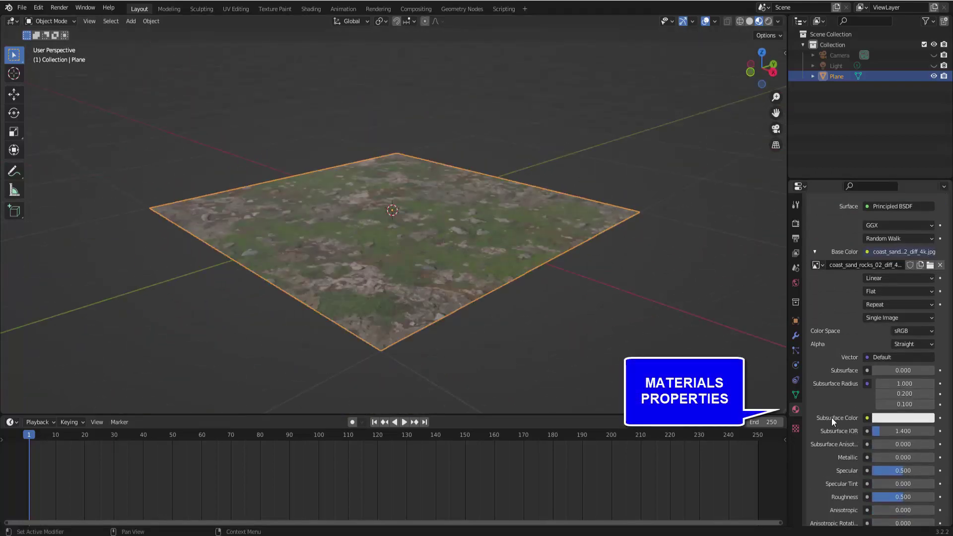
pyautogui.scroll(-3, 832, 418)
pyautogui.scroll(-2, 832, 418)
pyautogui.scroll(-2, 832, 418)
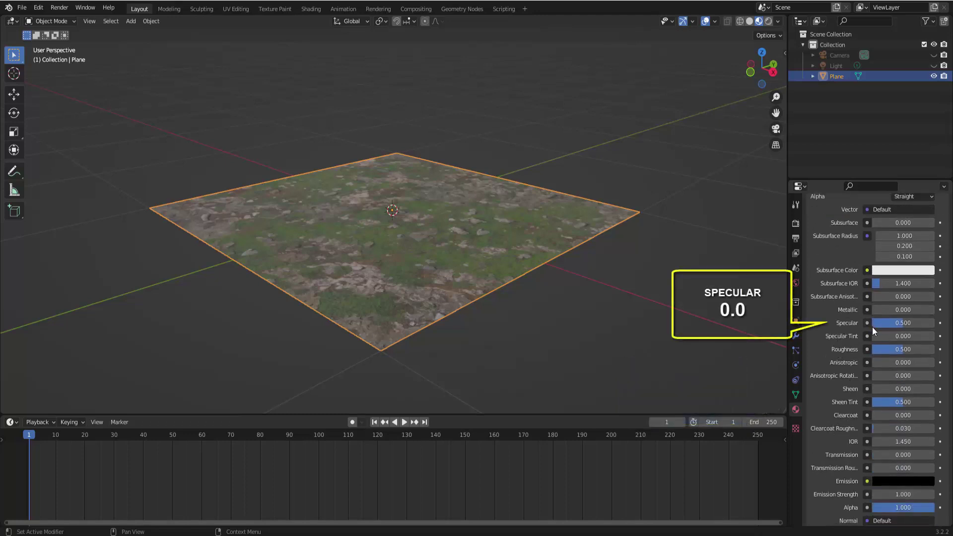
pyautogui.moveTo(897, 323); pyautogui.dragTo(875, 323)
pyautogui.scroll(2, 436, 247)
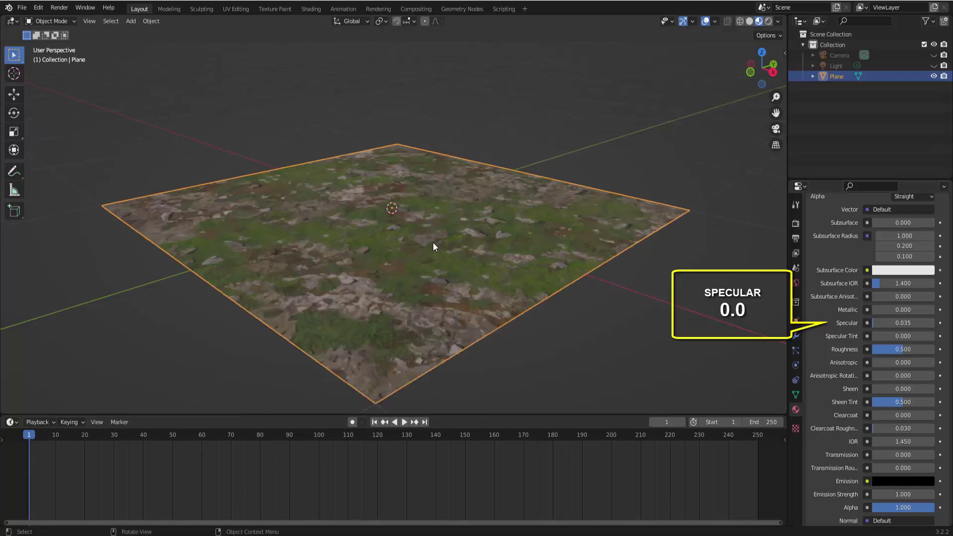
pyautogui.scroll(3, 434, 246)
pyautogui.scroll(-2, 435, 248)
pyautogui.scroll(-2, 521, 286)
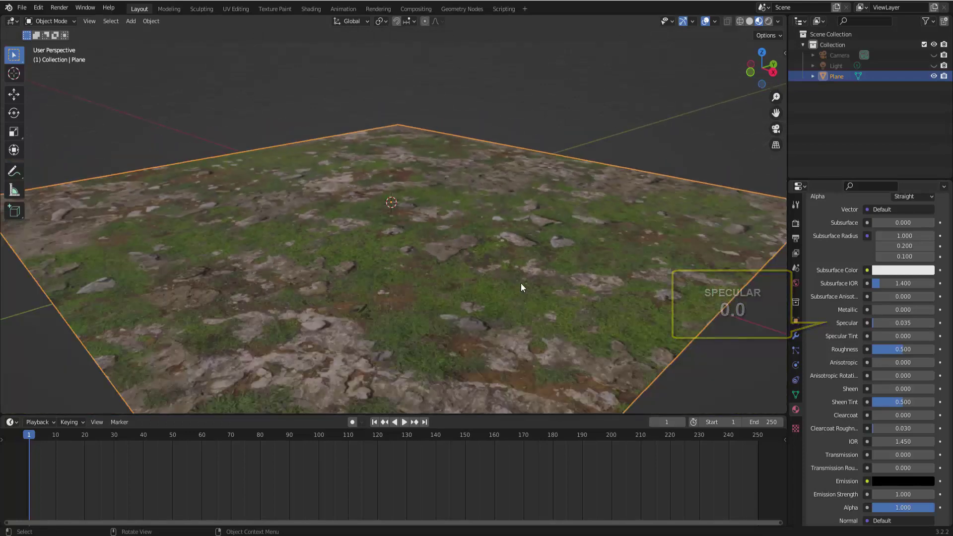
pyautogui.scroll(-2, 521, 286)
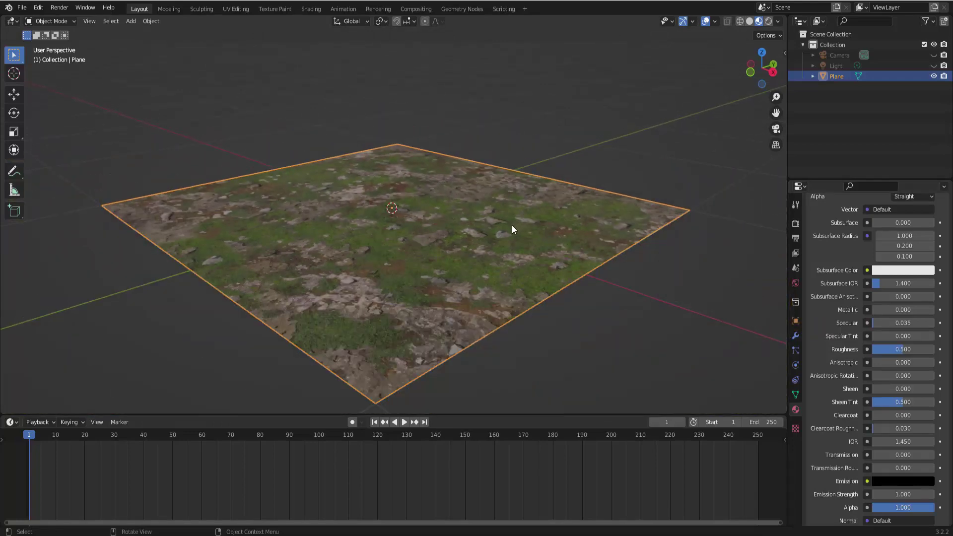
pyautogui.moveTo(502, 258); pyautogui.dragTo(500, 252, button='middle')
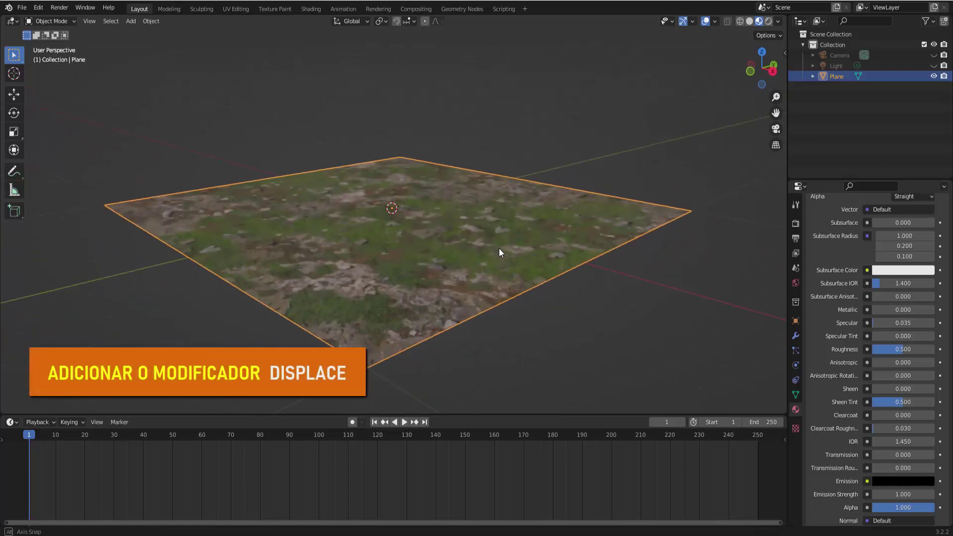
# Add a Displace modifier to the plane with a new texture named 'Texture'
pyautogui.click(795, 336)
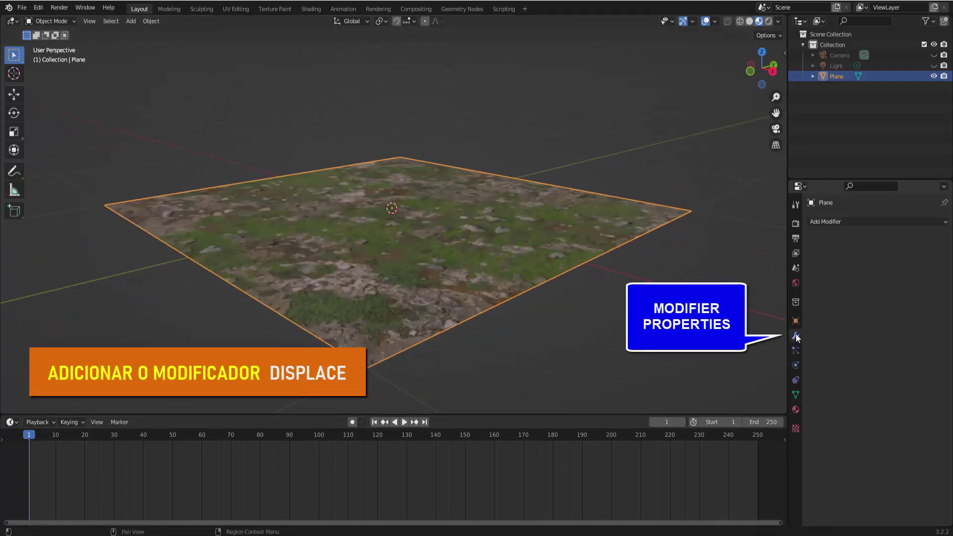
pyautogui.click(884, 219)
pyautogui.click(842, 276)
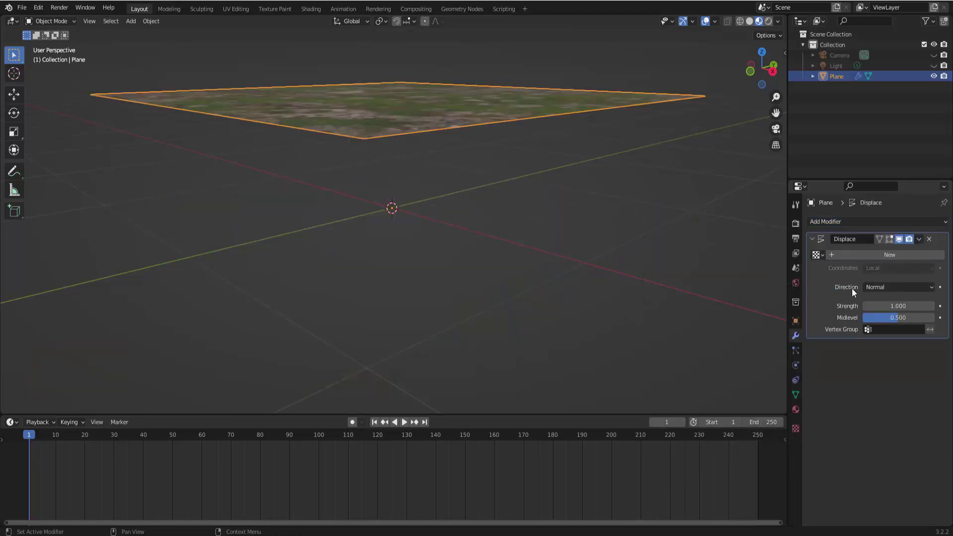
pyautogui.click(894, 255)
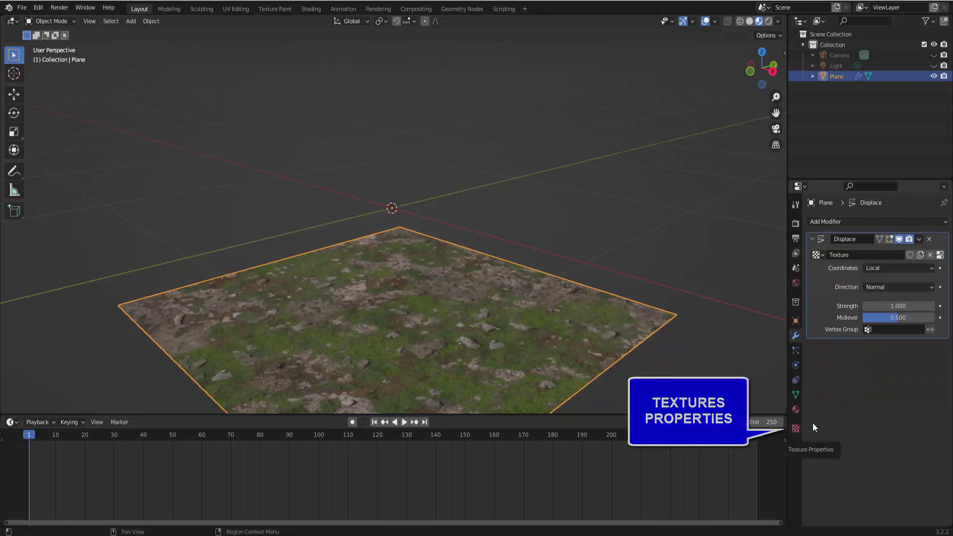
# Load coast_sand_rocks_02_disp_4k.png from Downloads\textures into the displacement texture
pyautogui.click(796, 428)
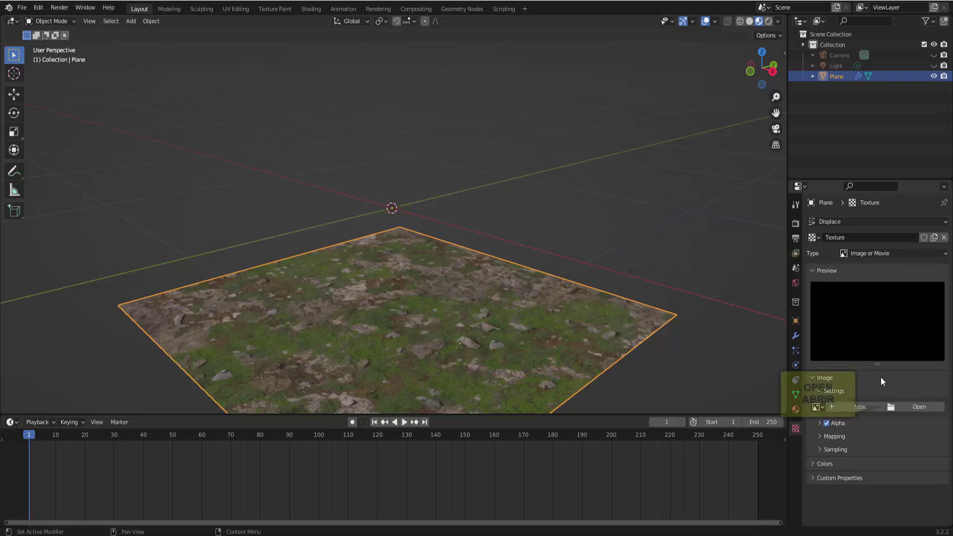
pyautogui.click(904, 404)
pyautogui.click(251, 243)
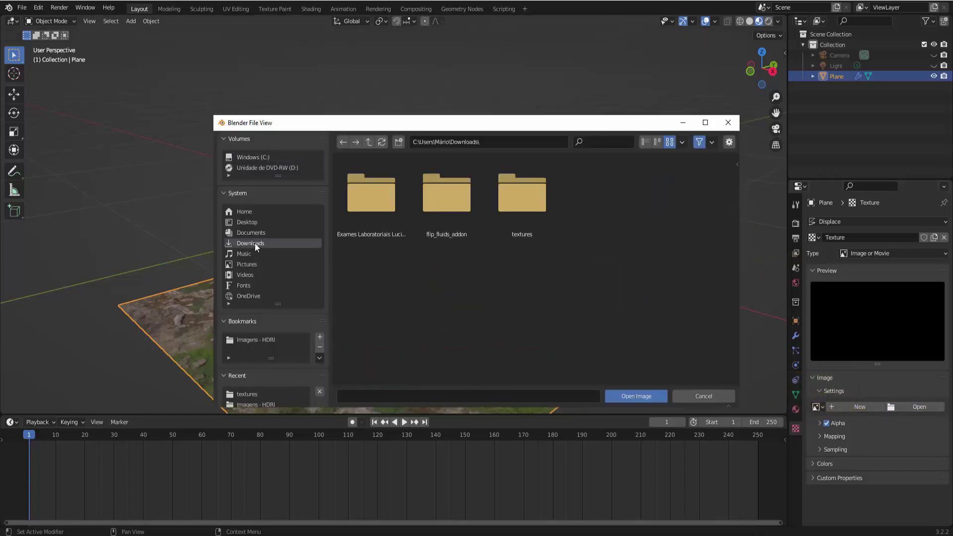
pyautogui.doubleClick(514, 208)
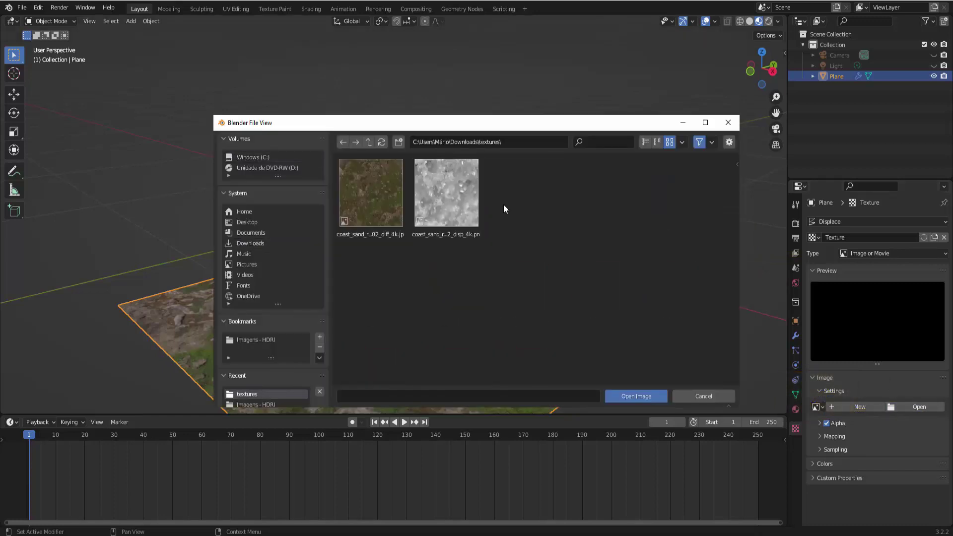
pyautogui.click(443, 187)
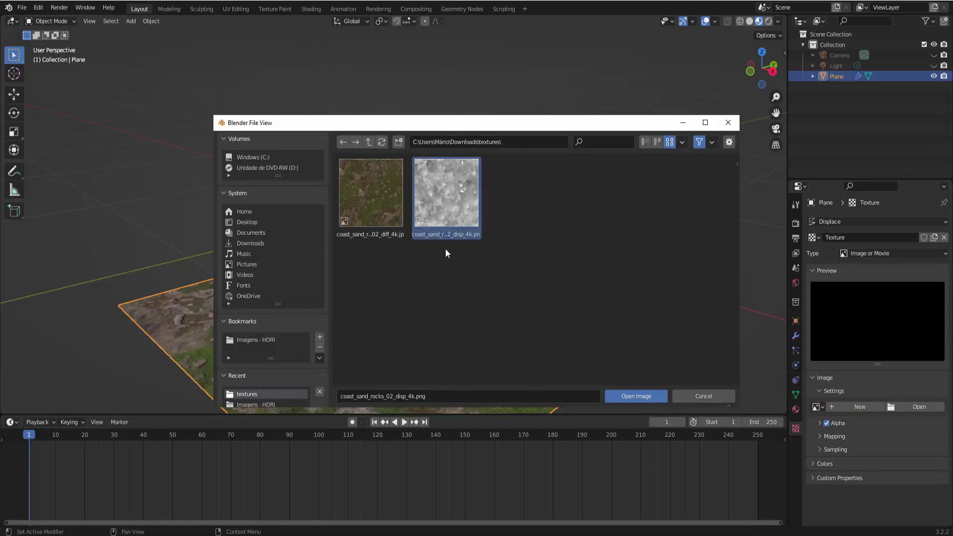
pyautogui.click(638, 396)
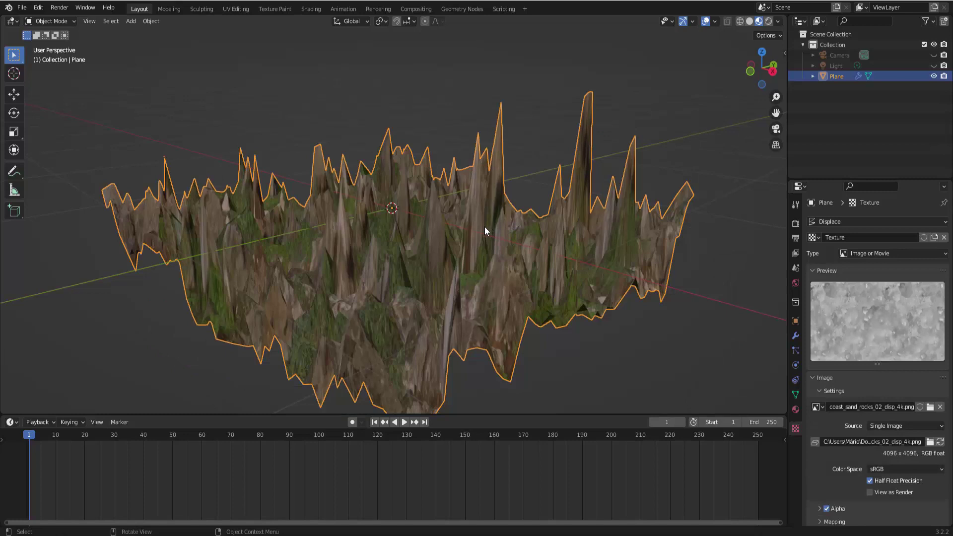
pyautogui.click(750, 75)
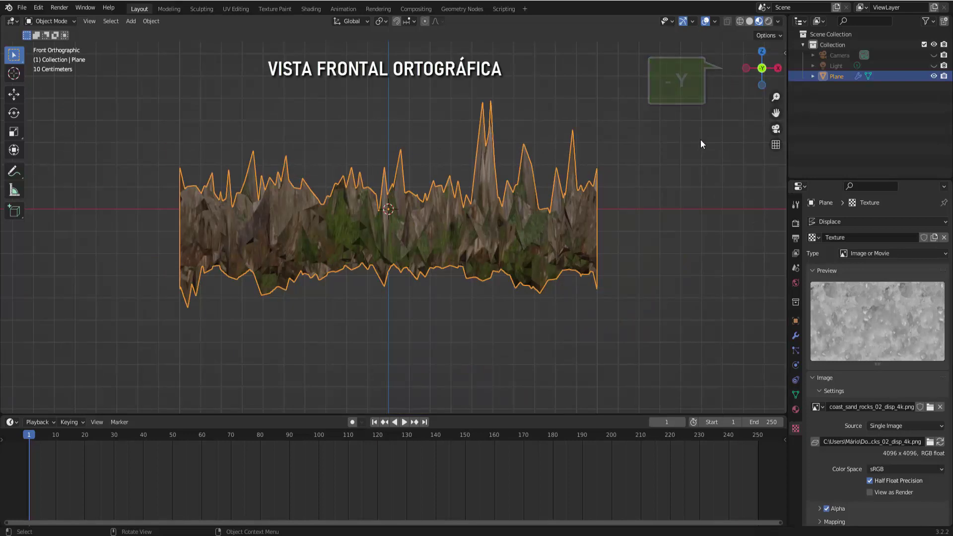
# Set the Displace midlevel to 0.330 and strength to 0.3, then inspect the flatter terrain
pyautogui.click(796, 335)
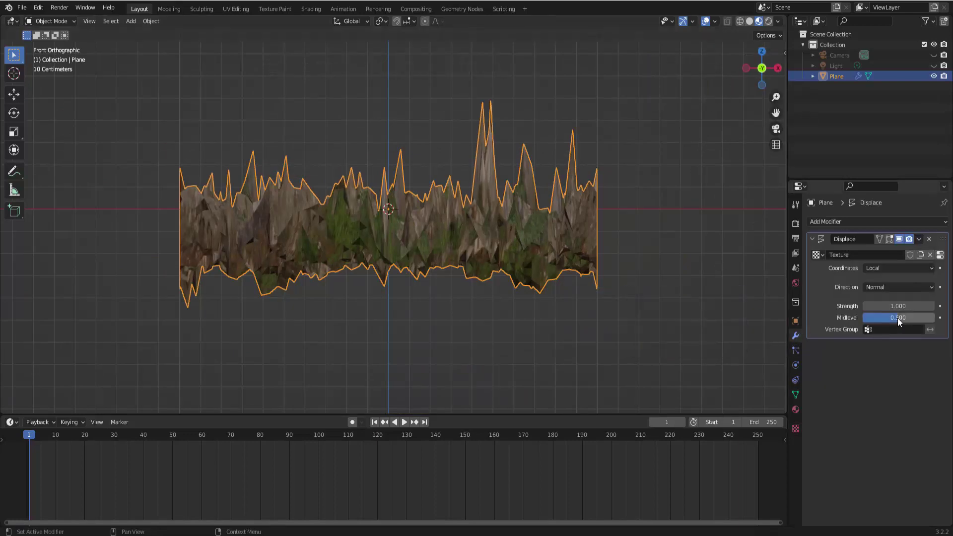
pyautogui.moveTo(856, 322)
pyautogui.mouseDown()
pyautogui.moveTo(844, 322)
pyautogui.moveTo(886, 317)
pyautogui.mouseUp()
pyautogui.write('0.3')
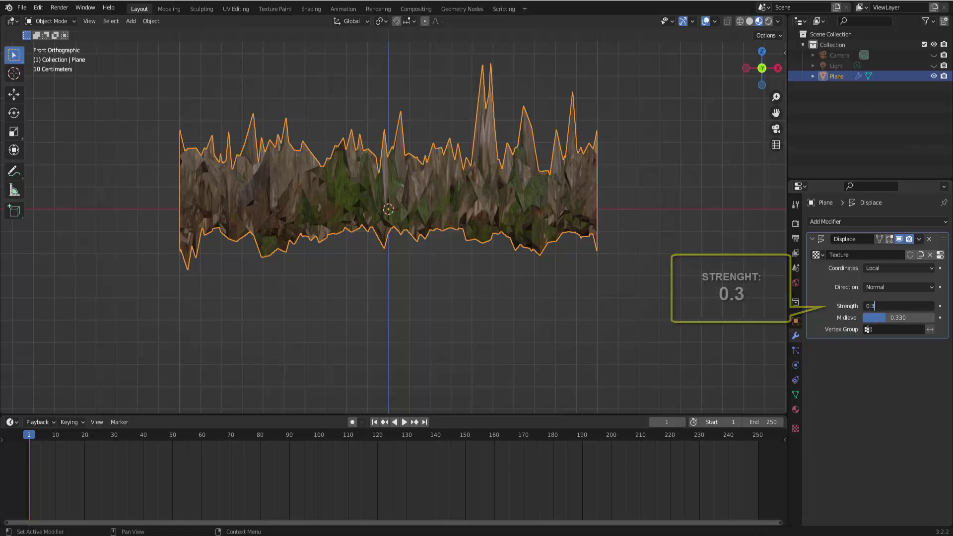
pyautogui.press('Return')
pyautogui.moveTo(492, 267); pyautogui.dragTo(485, 251, button='middle')
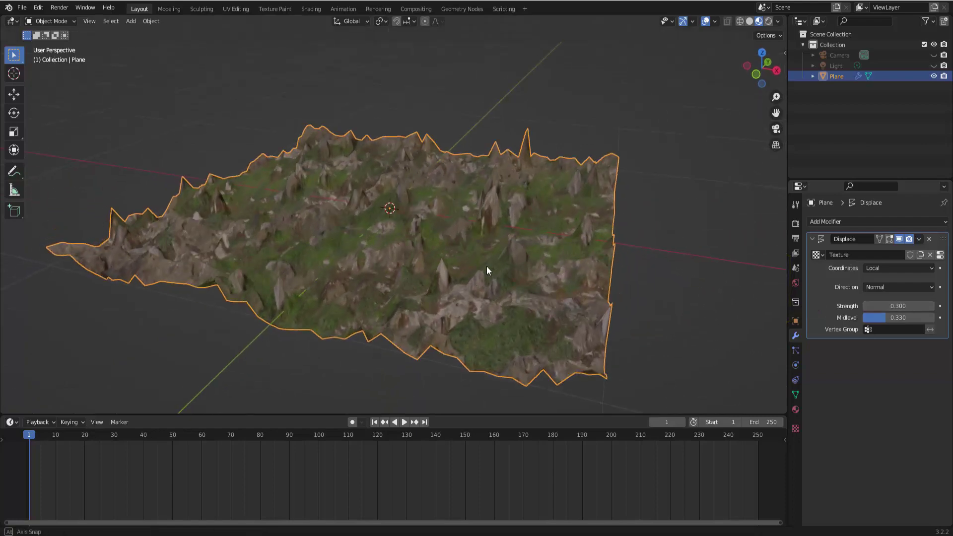
pyautogui.scroll(2, 485, 252)
pyautogui.scroll(-3, 484, 252)
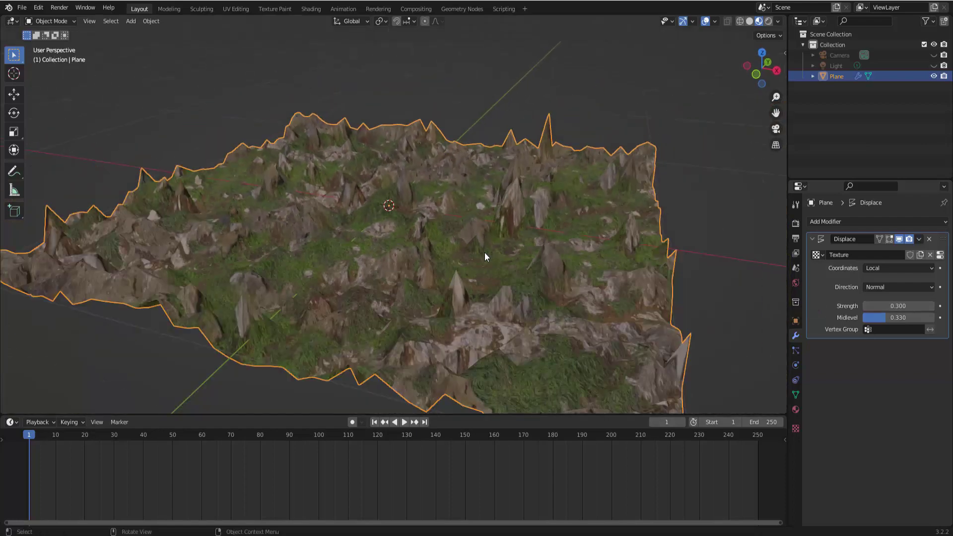
pyautogui.scroll(-1, 484, 252)
pyautogui.scroll(5, 484, 253)
pyautogui.moveTo(460, 250); pyautogui.dragTo(482, 232, button='middle')
pyautogui.scroll(-1, 478, 233)
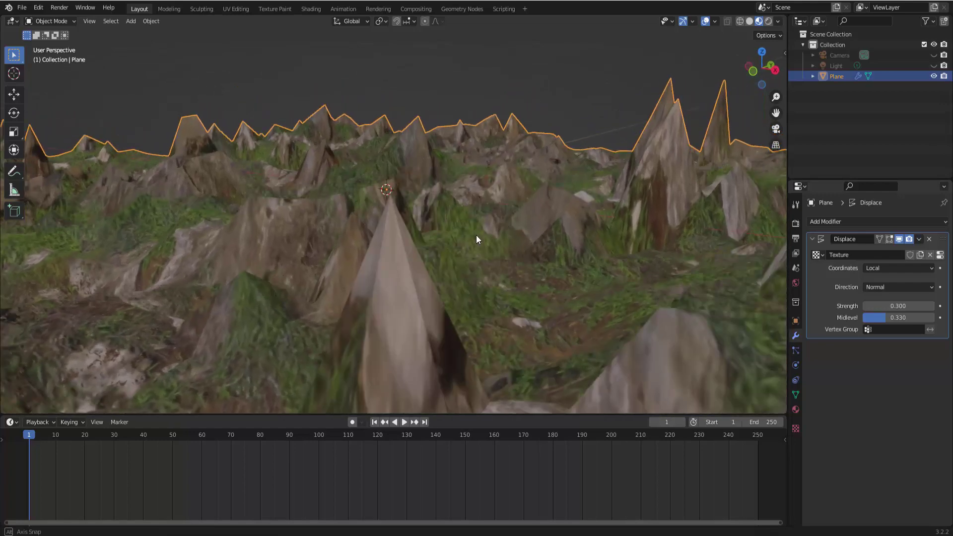
pyautogui.scroll(2, 475, 234)
pyautogui.scroll(-5, 472, 236)
pyautogui.scroll(2, 468, 237)
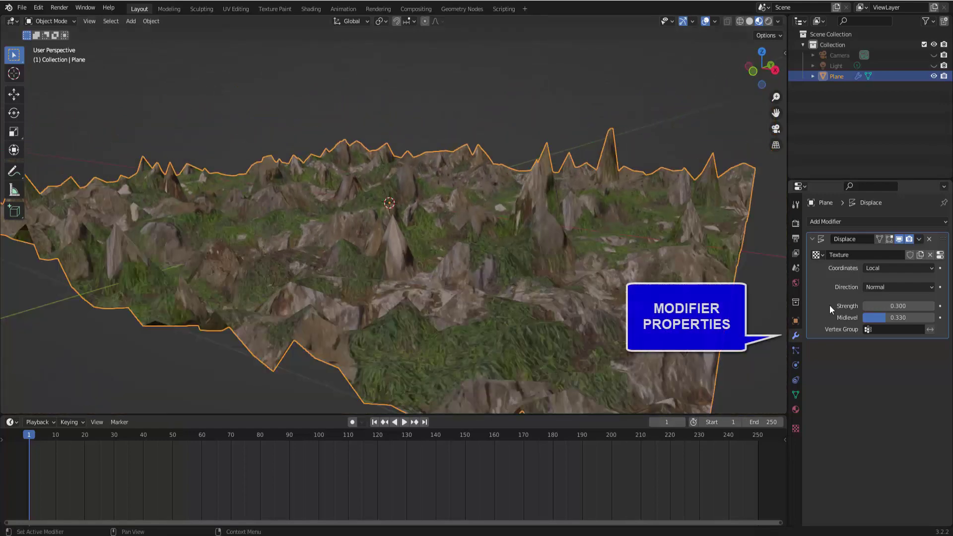
# Add a Smooth modifier to the terrain with Repeat set to 3
pyautogui.click(856, 222)
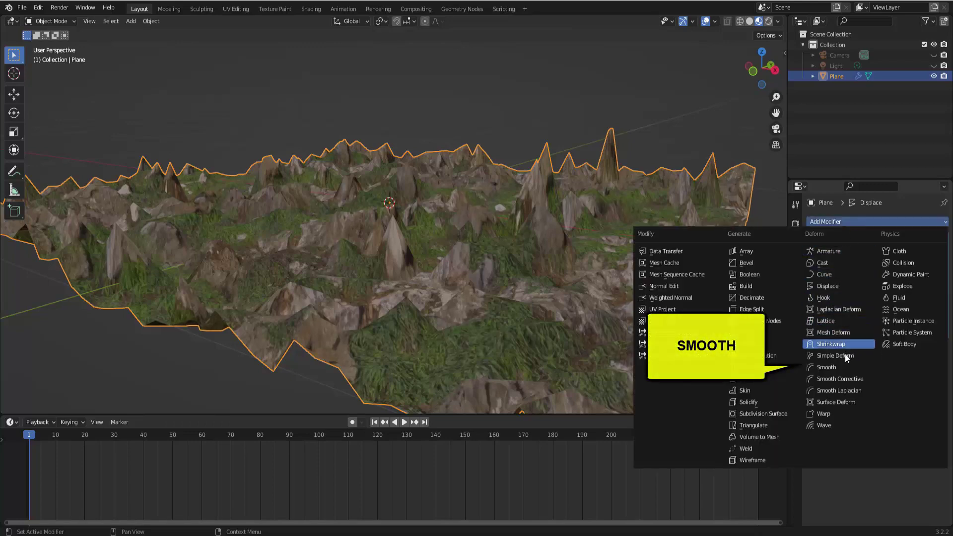
pyautogui.click(836, 368)
pyautogui.moveTo(898, 387); pyautogui.dragTo(913, 387)
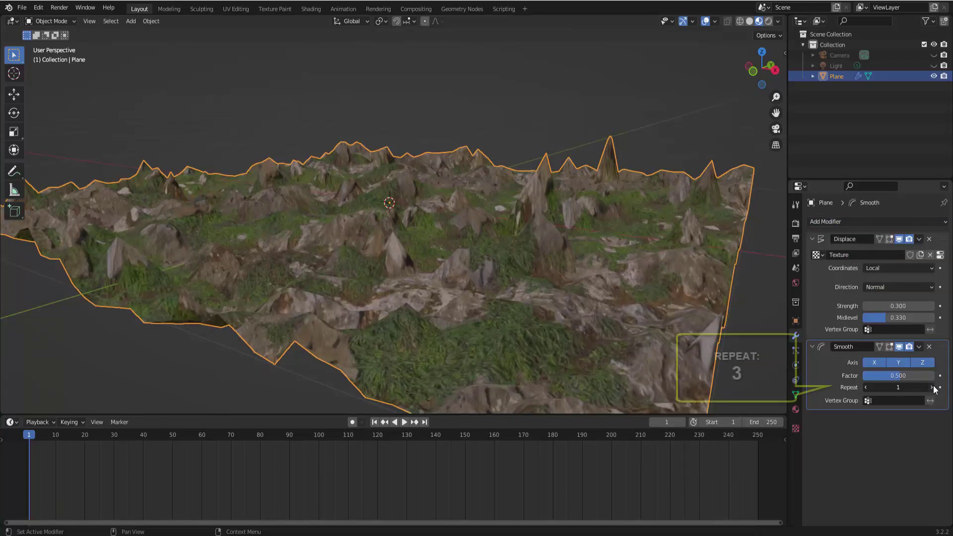
pyautogui.click(932, 387)
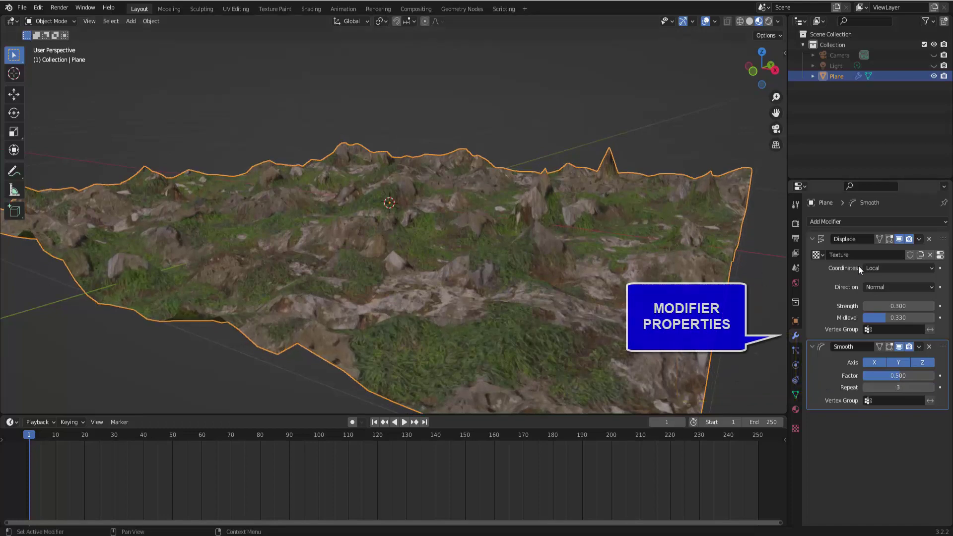
# Add a Subdivision Surface modifier and view the softened hills
pyautogui.click(857, 221)
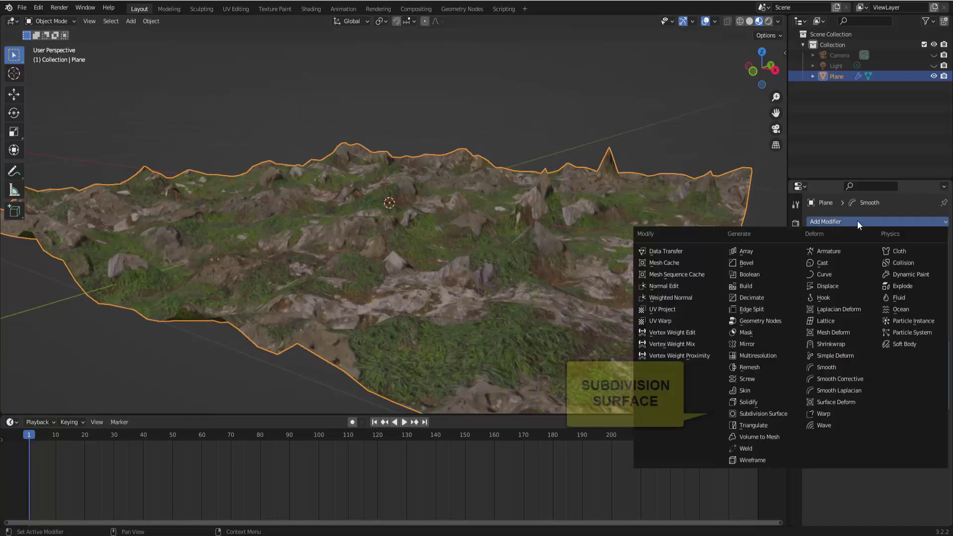
pyautogui.click(782, 405)
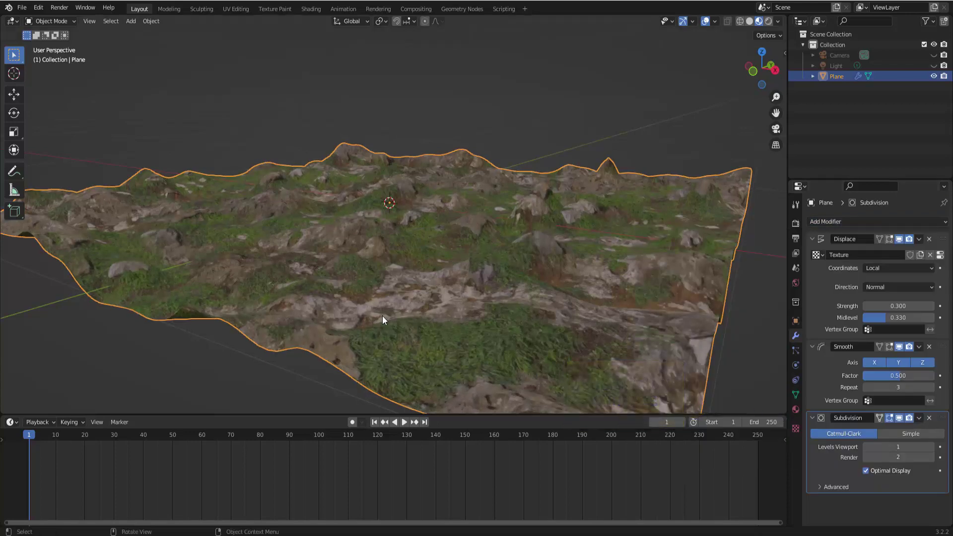
pyautogui.moveTo(382, 317)
pyautogui.mouseDown(button='middle')
pyautogui.moveTo(396, 329)
pyautogui.moveTo(481, 323)
pyautogui.mouseUp(button='middle')
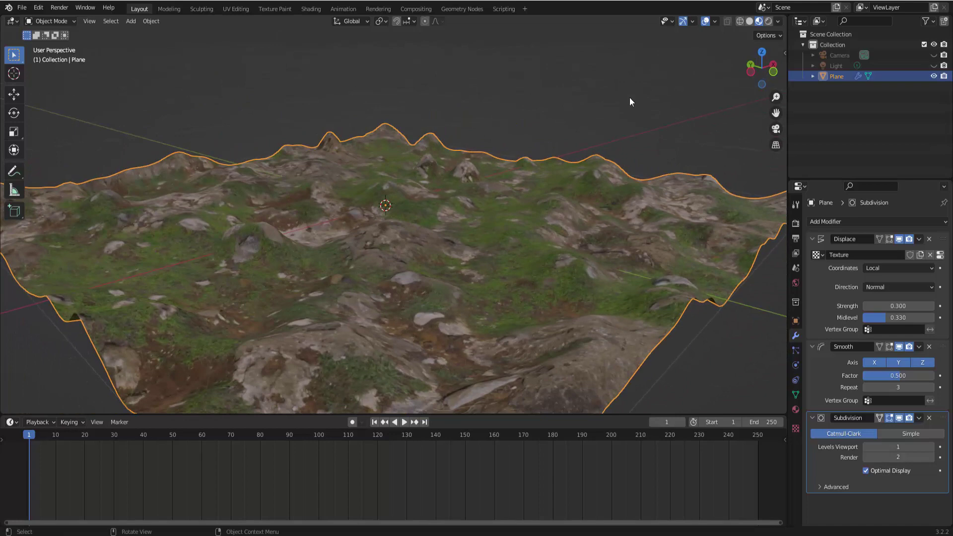
# Preview in rendered shading, unhide the light and set its power to 7000 W
pyautogui.click(769, 22)
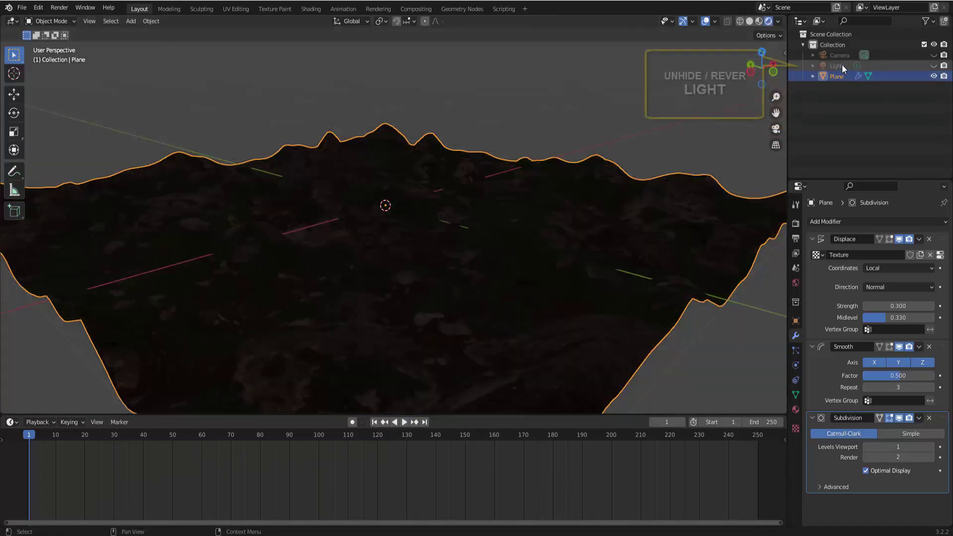
pyautogui.click(934, 66)
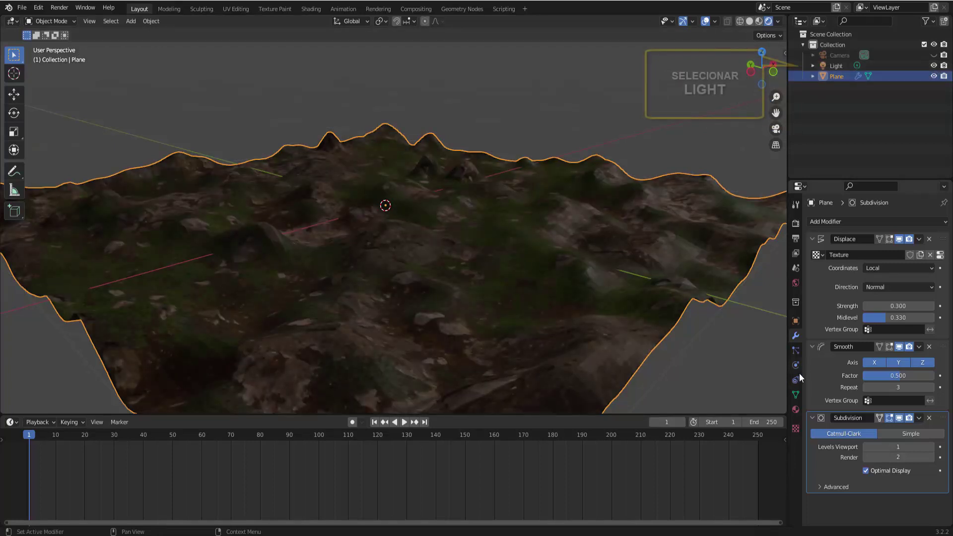
pyautogui.click(833, 56)
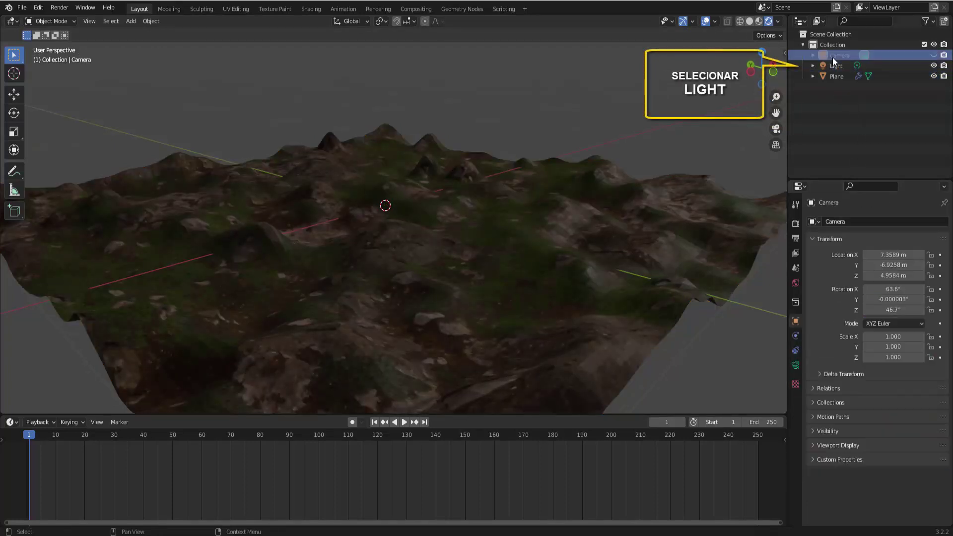
pyautogui.click(795, 365)
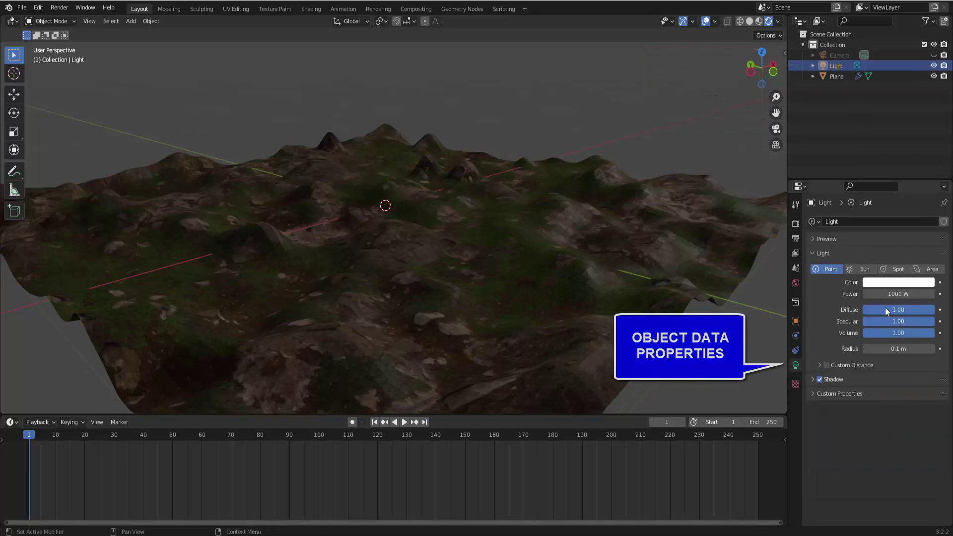
pyautogui.doubleClick(888, 293)
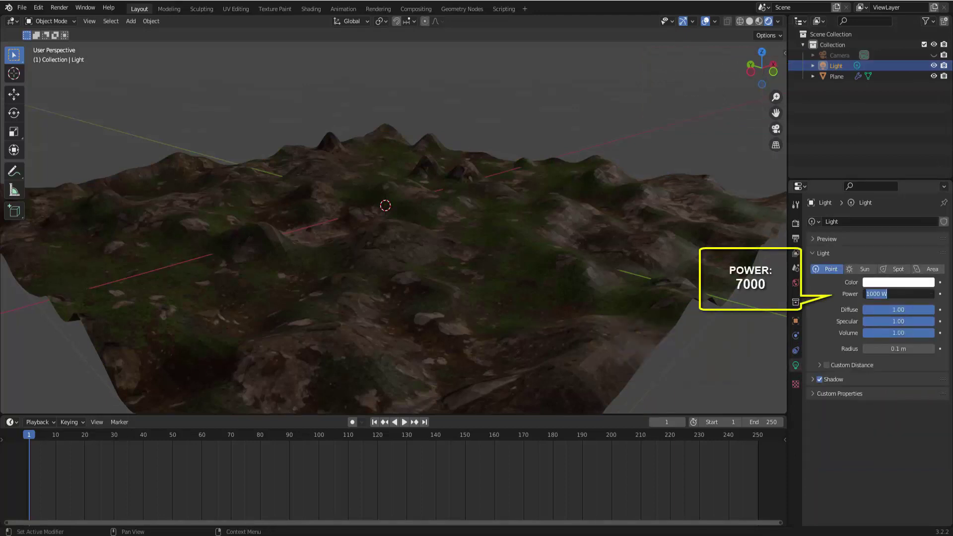
pyautogui.press('Return')
pyautogui.scroll(-3, 478, 170)
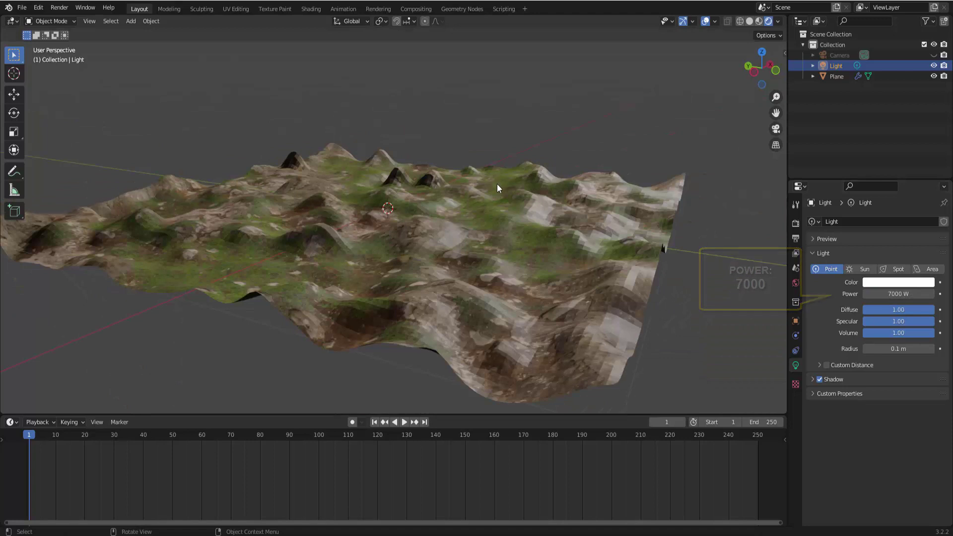
# Apply Shade Smooth to the terrain plane and view the smoothed hills
pyautogui.click(501, 183)
pyautogui.rightClick(552, 109)
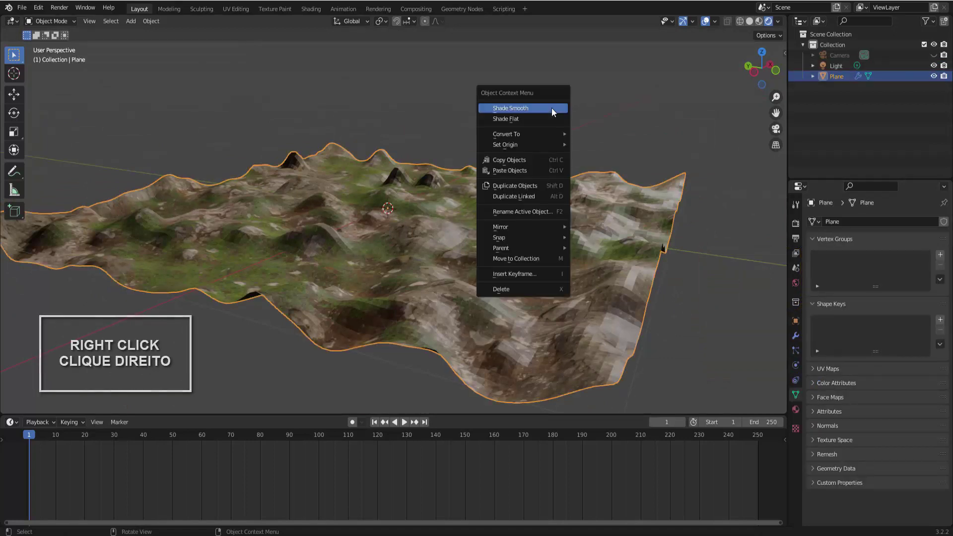
pyautogui.click(552, 108)
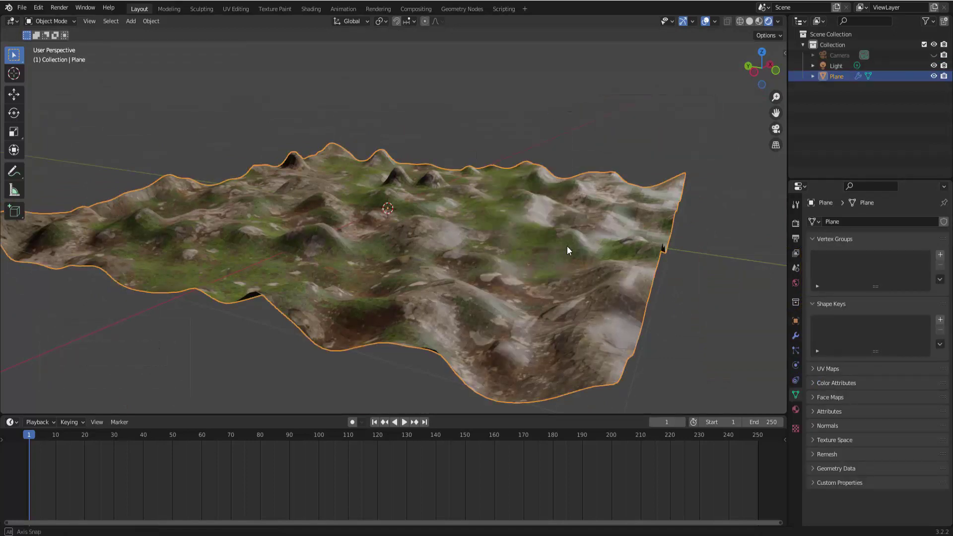
pyautogui.moveTo(567, 246); pyautogui.dragTo(583, 258, button='middle')
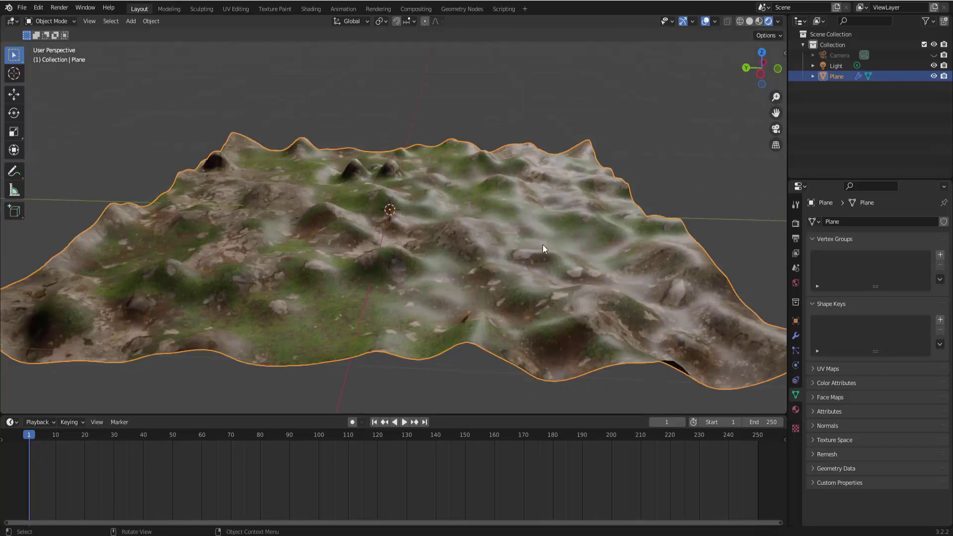
# Set the terrain material's Principled BSDF Roughness to 1.000 and inspect the matte ground
pyautogui.click(796, 409)
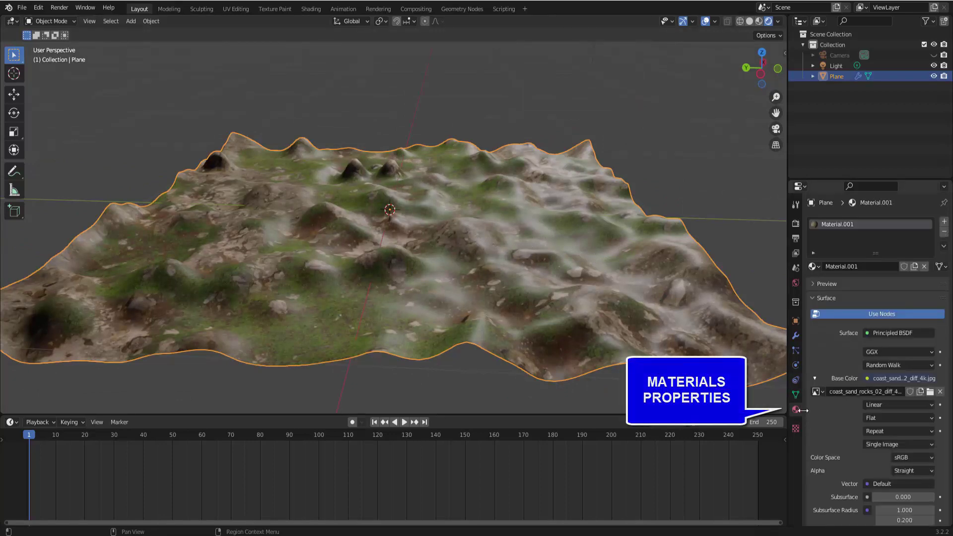
pyautogui.scroll(-5, 823, 433)
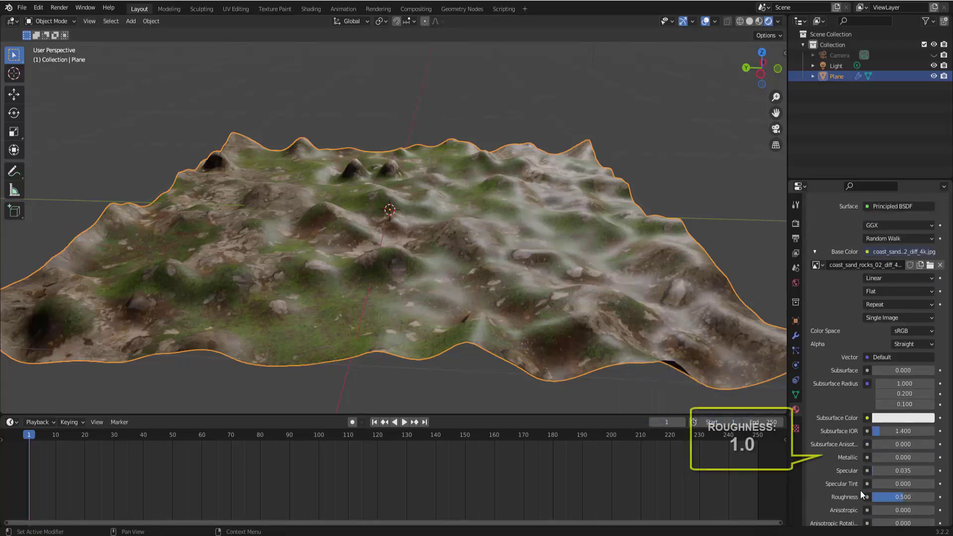
pyautogui.scroll(-2, 861, 494)
pyautogui.moveTo(882, 455); pyautogui.dragTo(933, 455)
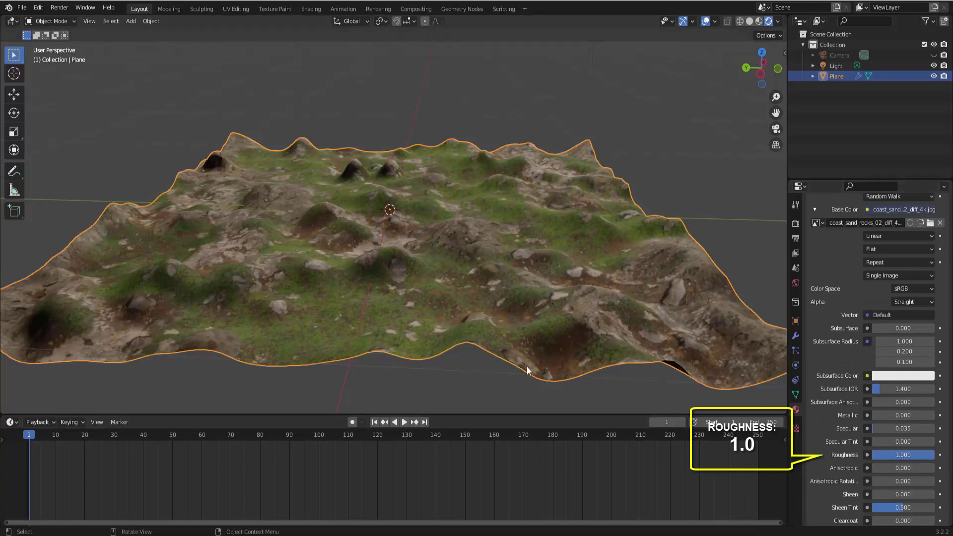
pyautogui.moveTo(527, 369)
pyautogui.mouseDown(button='middle')
pyautogui.moveTo(466, 332)
pyautogui.moveTo(485, 332)
pyautogui.moveTo(489, 247)
pyautogui.mouseUp(button='middle')
pyautogui.scroll(3, 466, 332)
pyautogui.scroll(-4, 466, 331)
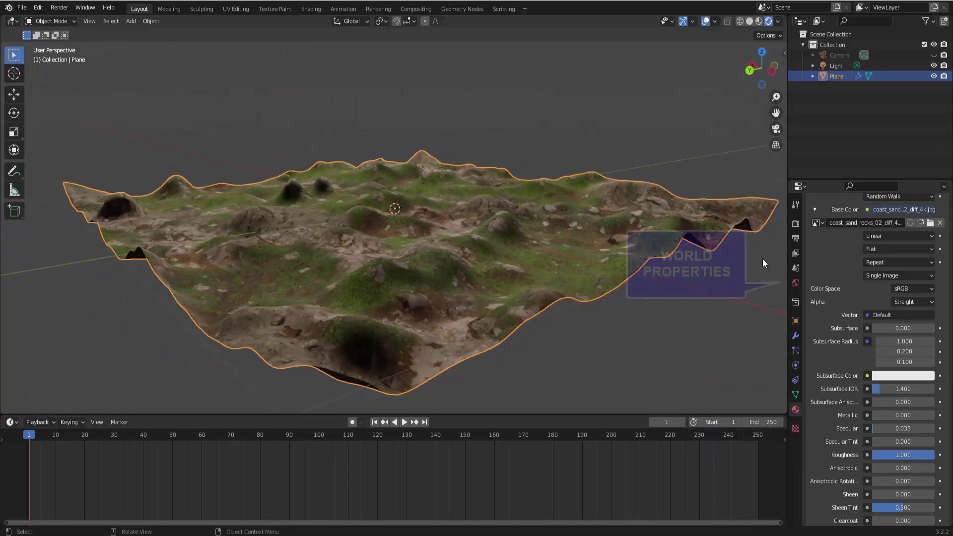
# Give the World colour an Environment Texture using crosswalk_4k.hdr from the HDRI folder
pyautogui.click(796, 283)
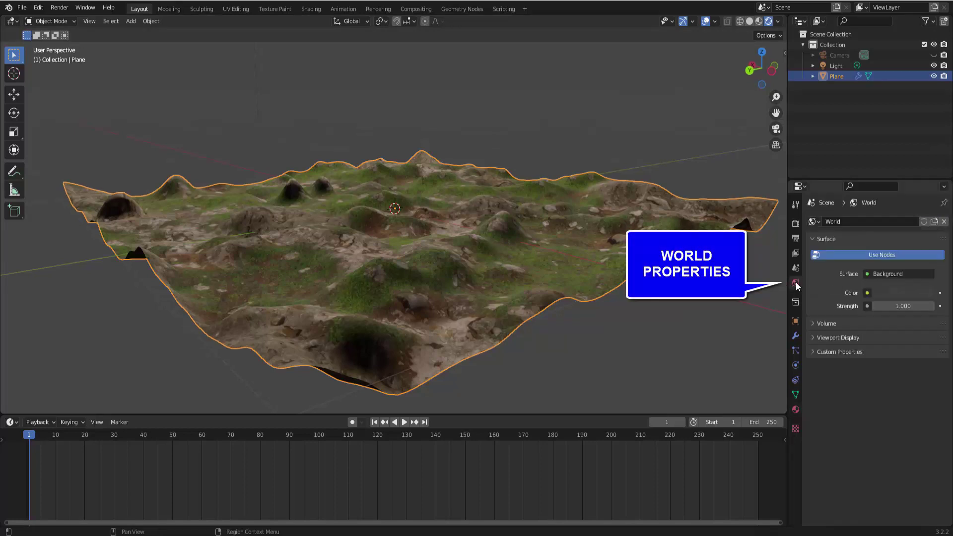
pyautogui.click(867, 292)
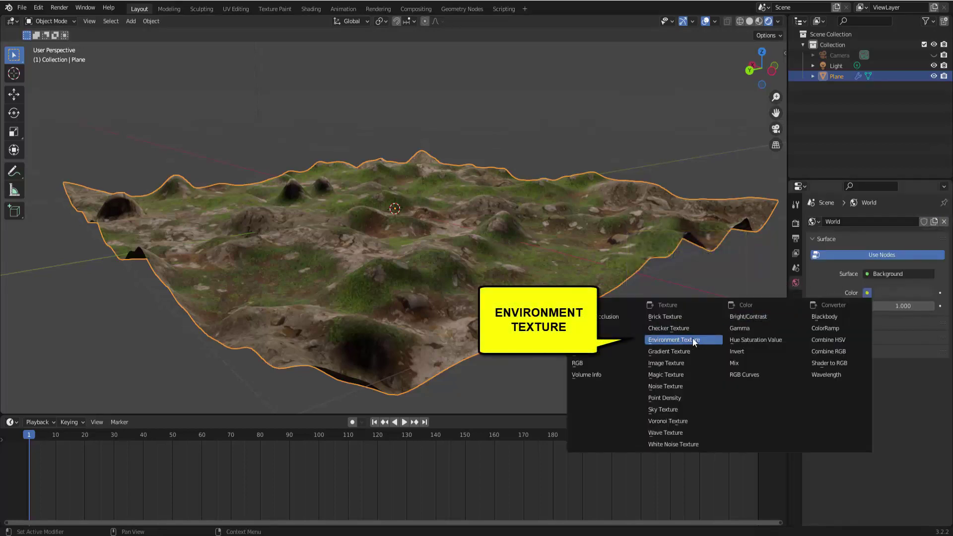
pyautogui.click(694, 342)
pyautogui.click(918, 305)
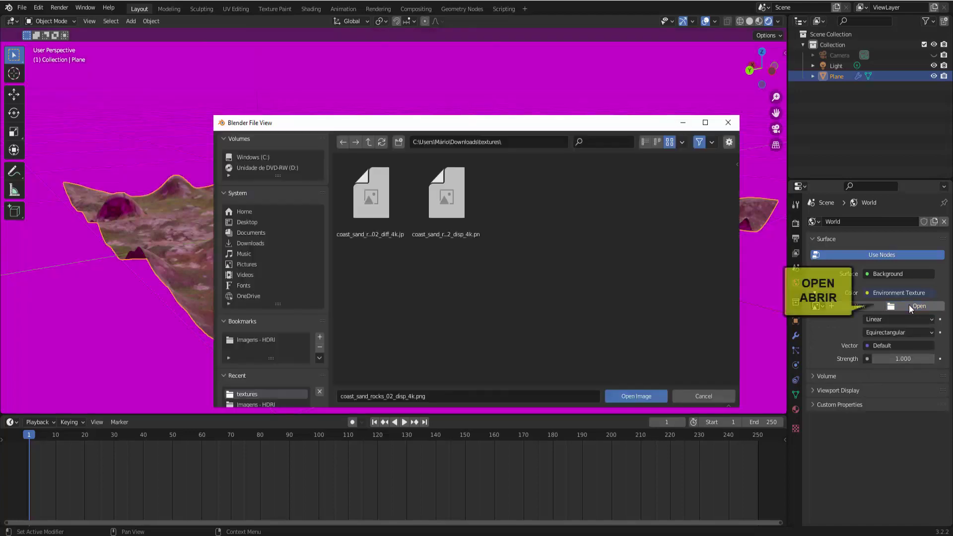
pyautogui.click(269, 340)
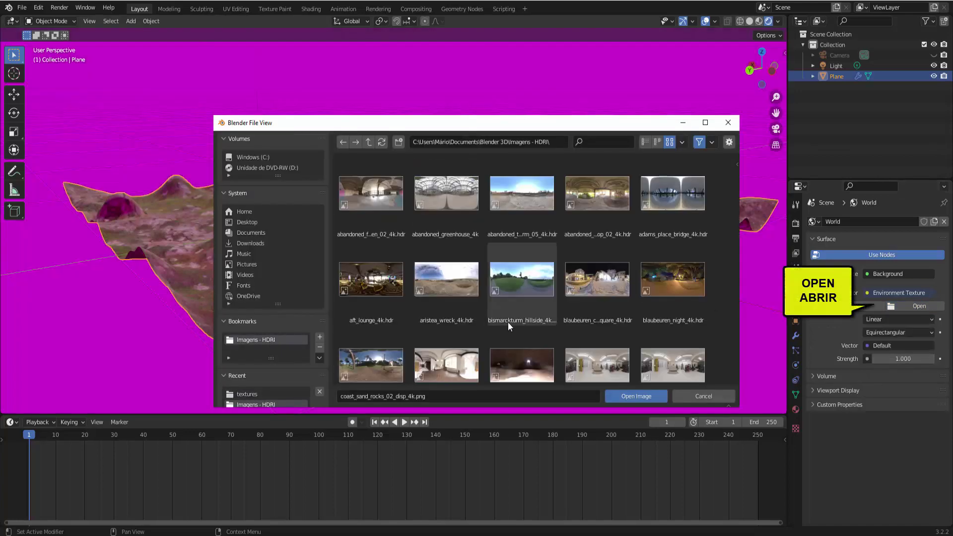
pyautogui.scroll(-3, 511, 320)
pyautogui.scroll(-2, 511, 321)
pyautogui.click(593, 246)
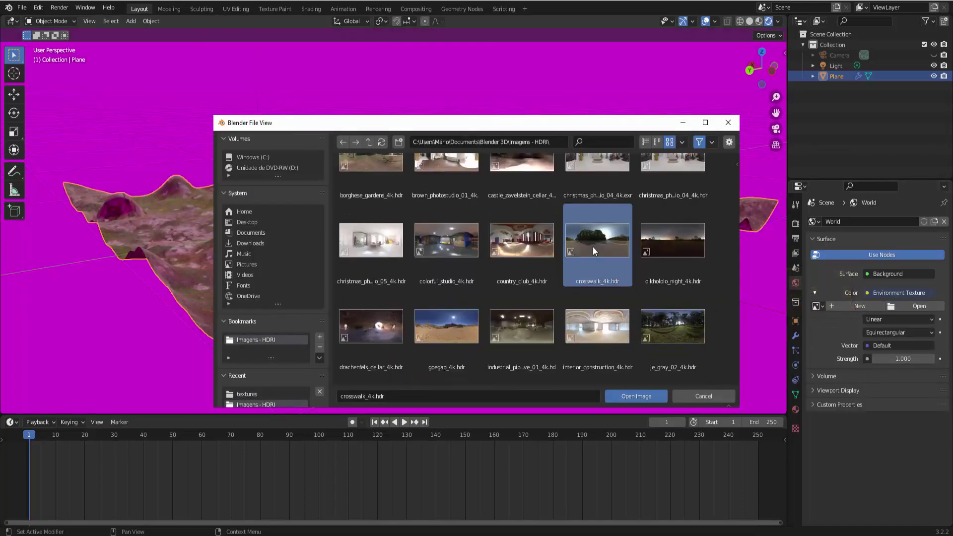
pyautogui.click(651, 398)
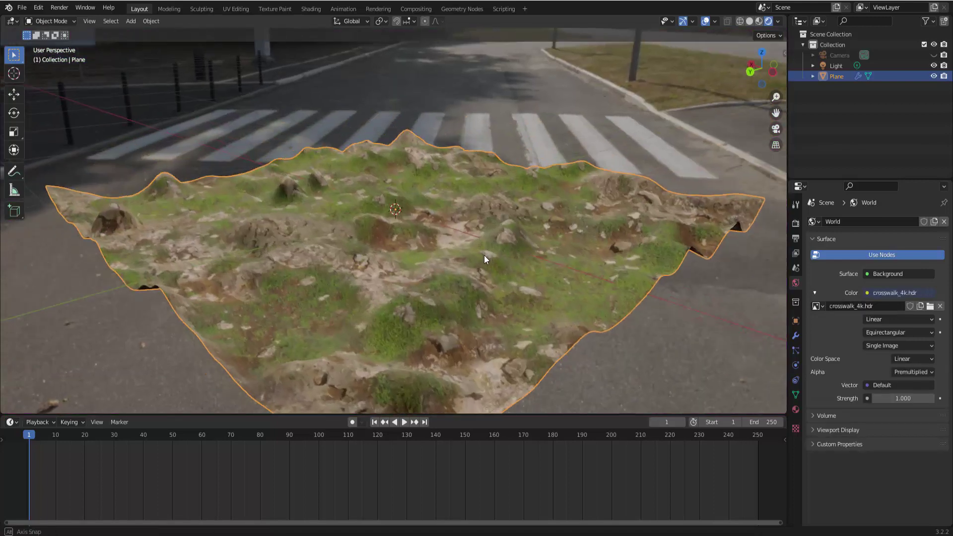
pyautogui.moveTo(484, 259); pyautogui.dragTo(489, 258, button='middle')
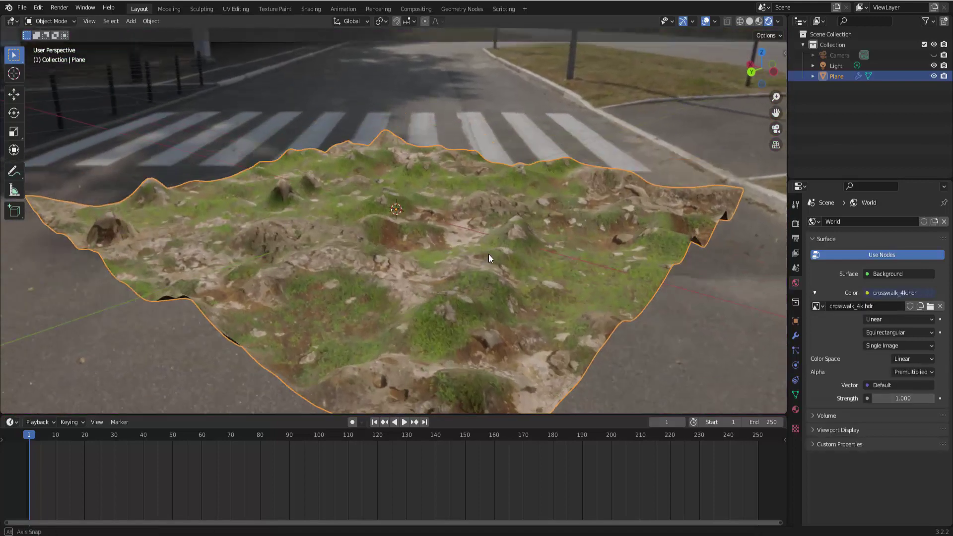
# Enable Transparent under Film in the render settings
pyautogui.click(796, 225)
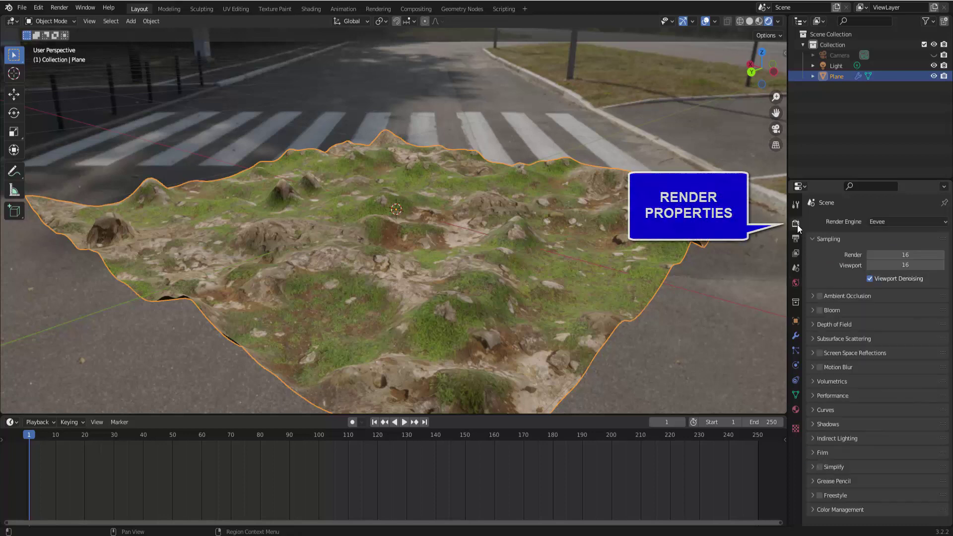
pyautogui.click(815, 454)
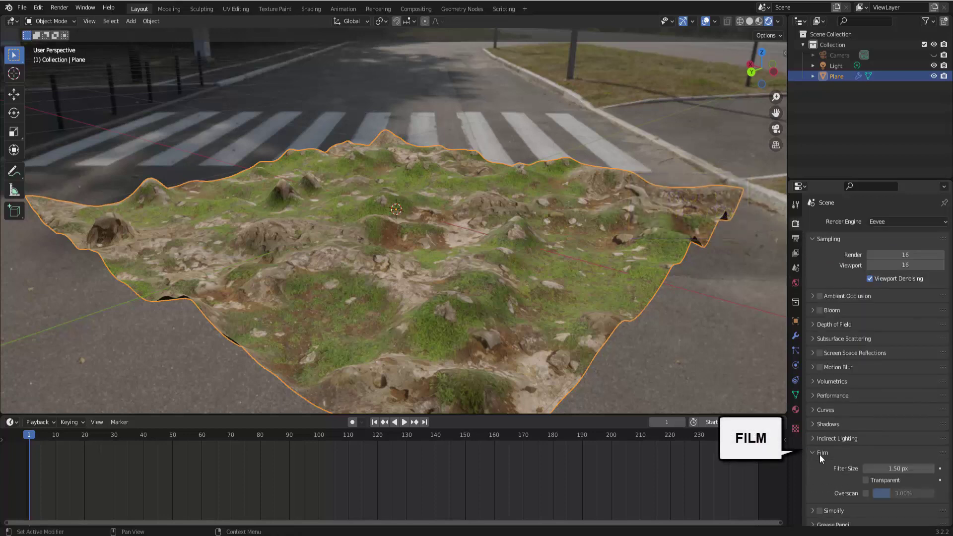
pyautogui.click(868, 480)
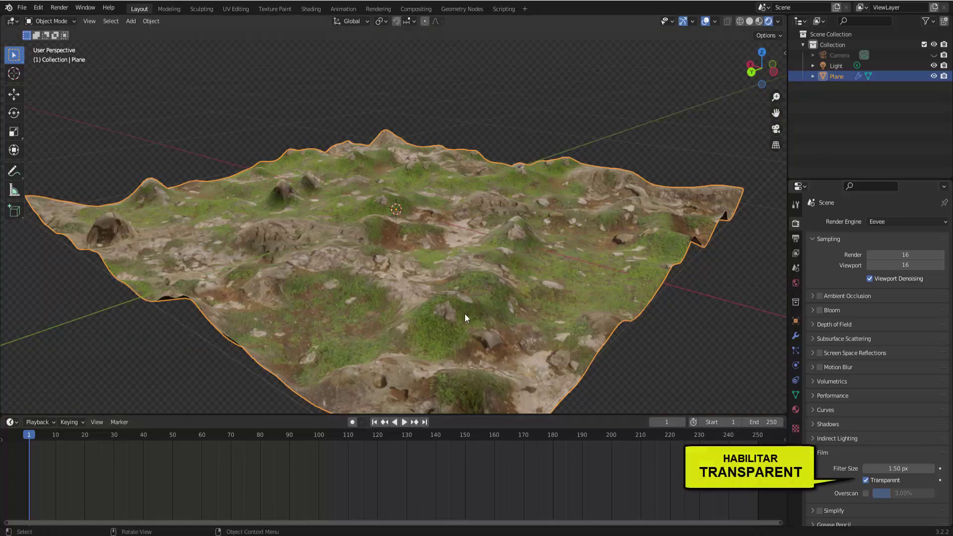
pyautogui.moveTo(465, 314)
pyautogui.mouseDown(button='middle')
pyautogui.moveTo(599, 310)
pyautogui.moveTo(370, 314)
pyautogui.moveTo(353, 284)
pyautogui.mouseUp(button='middle')
# Zoom and orbit around the terrain to inspect it over the transparent background
pyautogui.scroll(5, 352, 285)
pyautogui.scroll(-5, 352, 285)
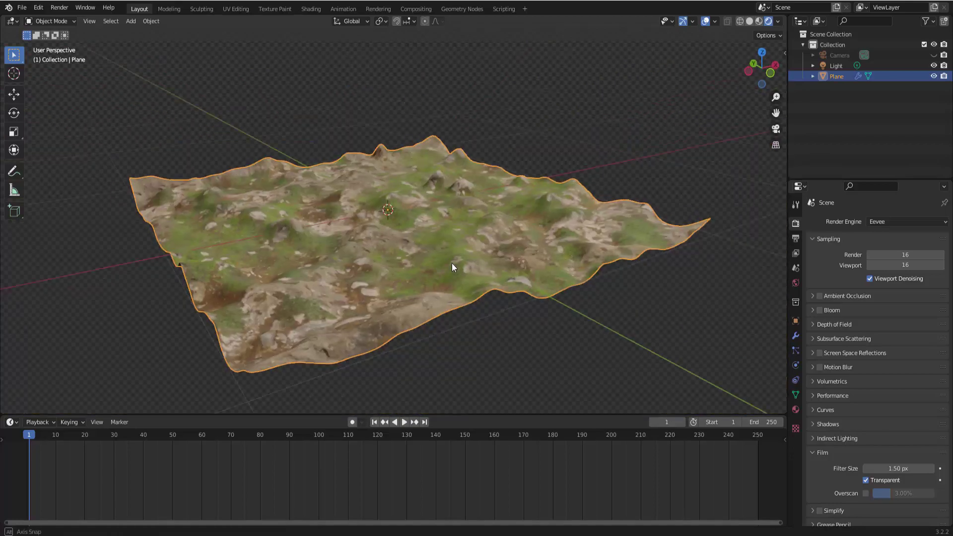
pyautogui.moveTo(454, 263); pyautogui.dragTo(452, 263, button='middle')
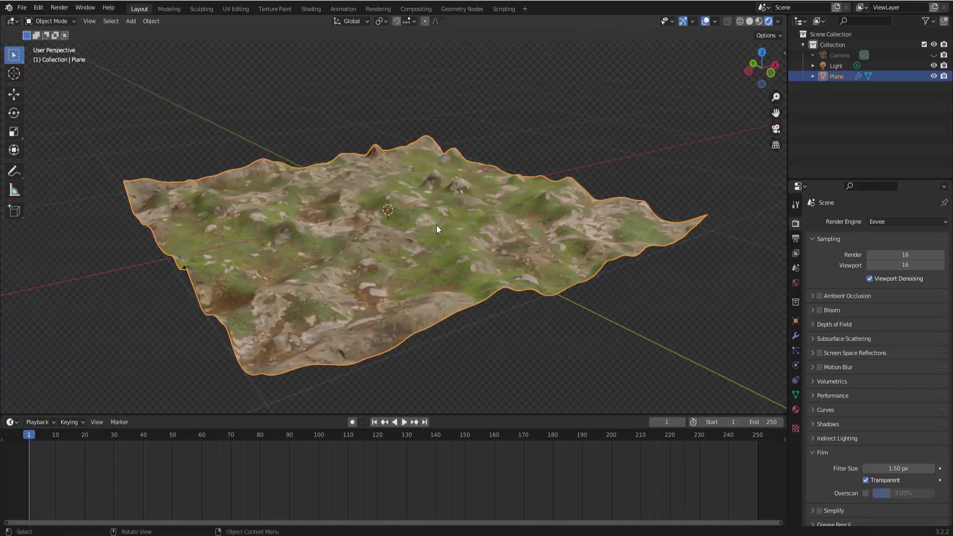
pyautogui.scroll(1, 436, 228)
pyautogui.scroll(2, 433, 227)
pyautogui.scroll(2, 433, 226)
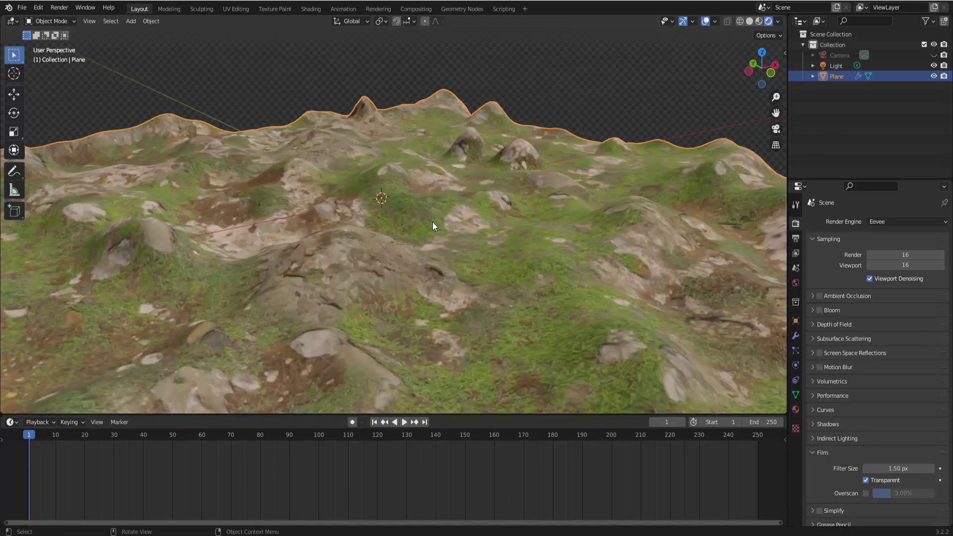
pyautogui.scroll(-2, 433, 221)
pyautogui.scroll(-2, 428, 221)
pyautogui.scroll(-1, 425, 219)
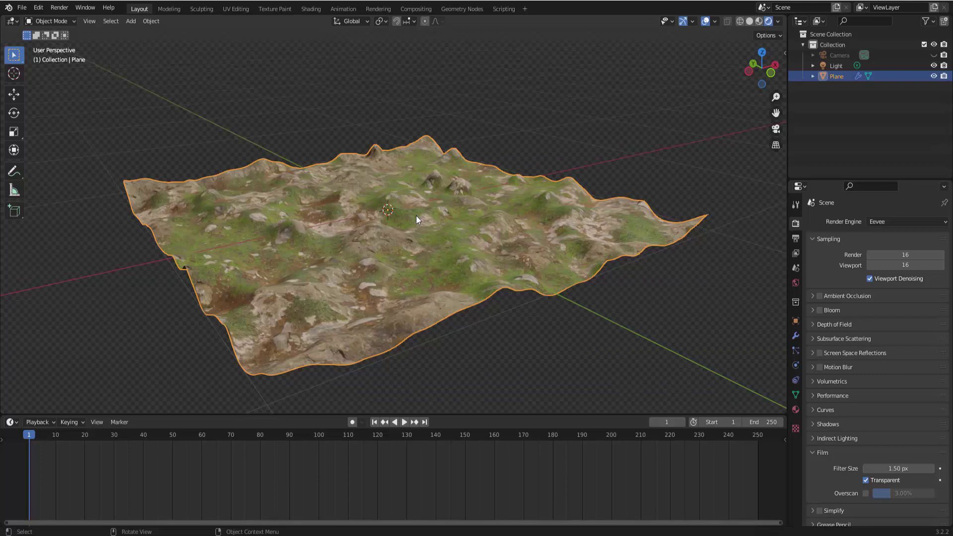
pyautogui.click(877, 220)
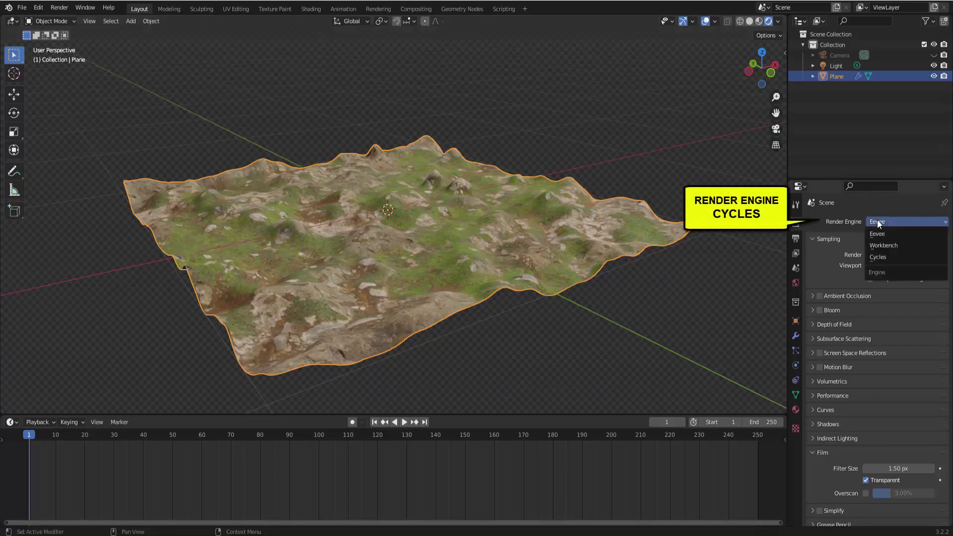
pyautogui.click(878, 257)
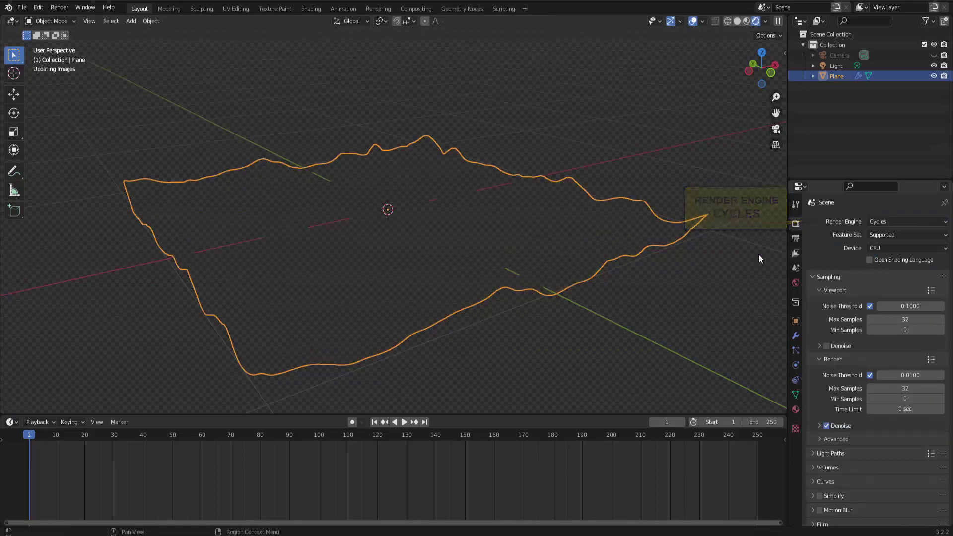
pyautogui.scroll(2, 573, 254)
pyautogui.scroll(2, 573, 254)
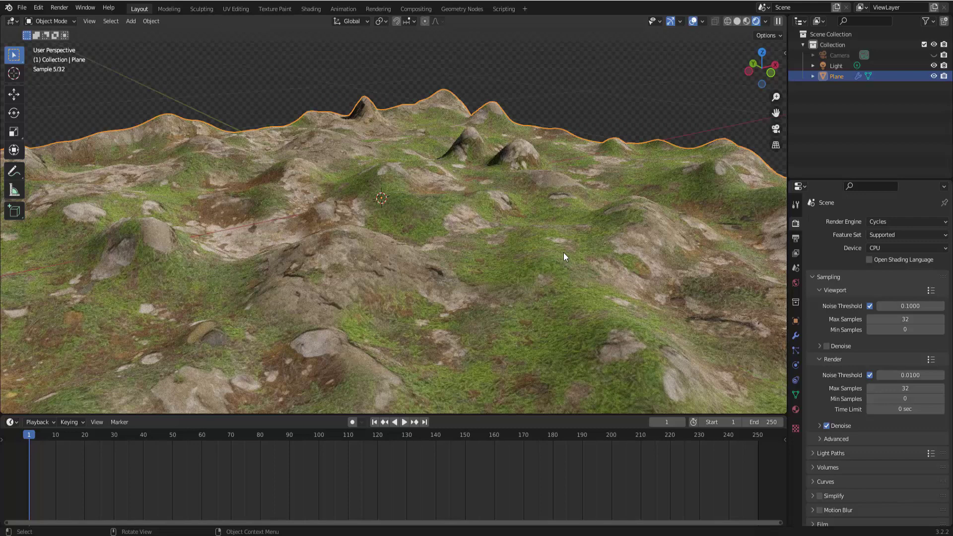
pyautogui.click(880, 221)
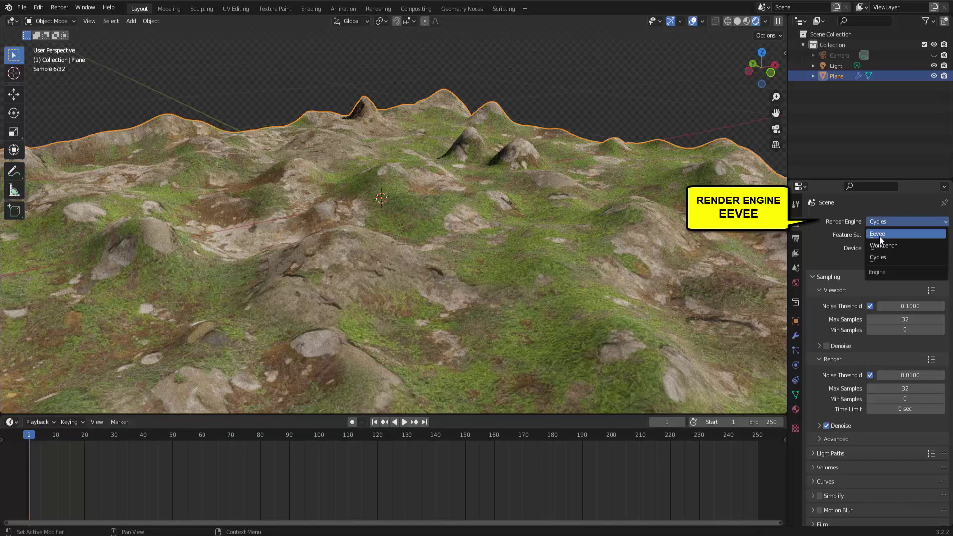
pyautogui.click(879, 234)
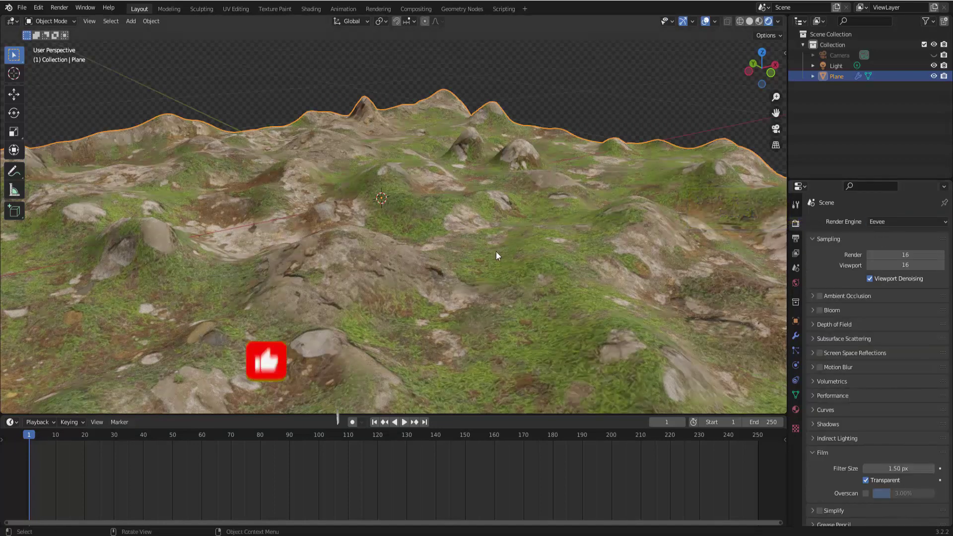
pyautogui.scroll(-2, 496, 256)
pyautogui.scroll(-2, 496, 256)
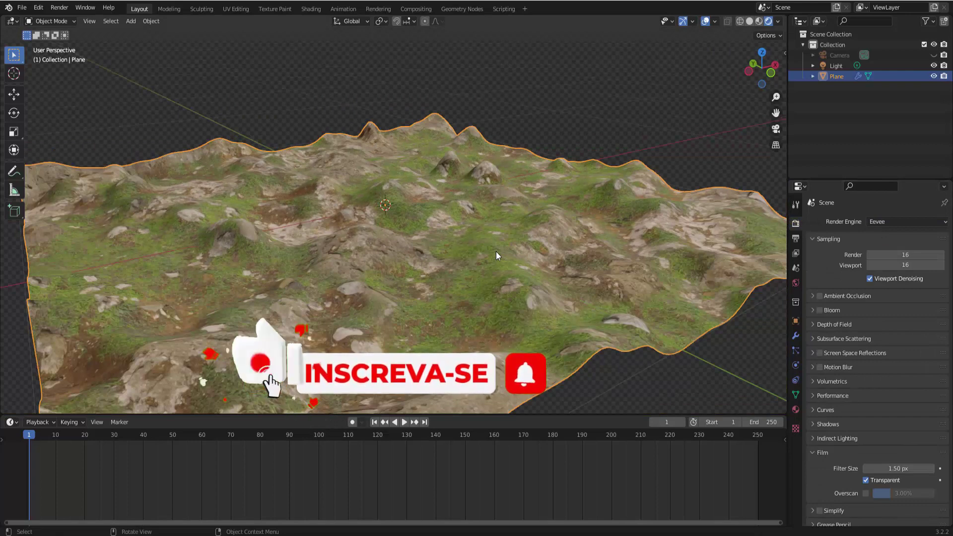